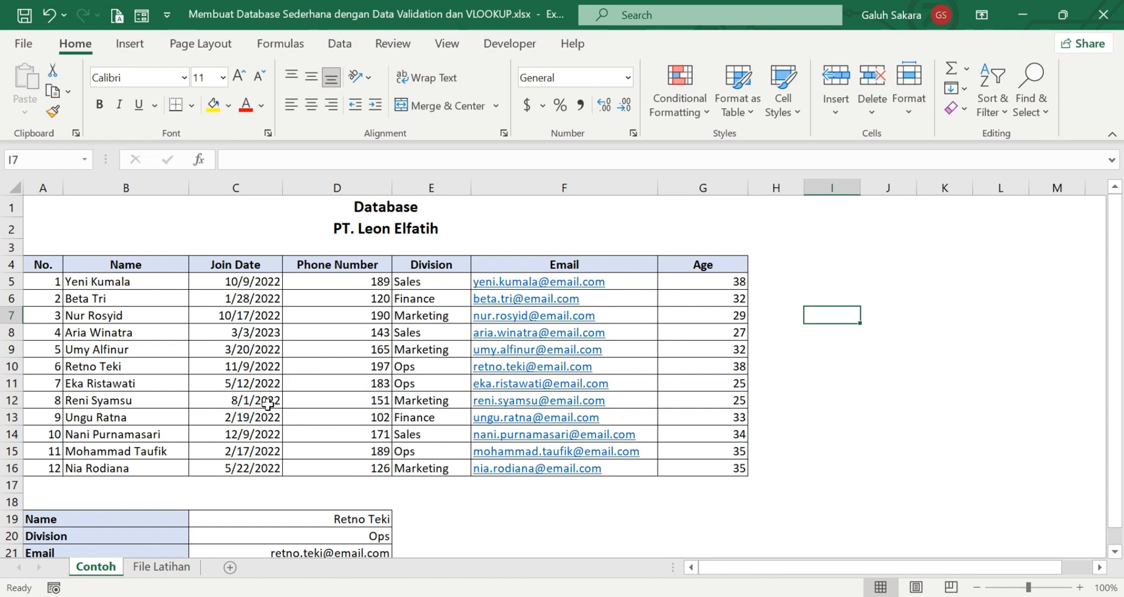
Choose several employees in turn in the Contoh sheet's Name lookup cell C19, ending with employee no. 10.
scroll(272, 430, down, 1)
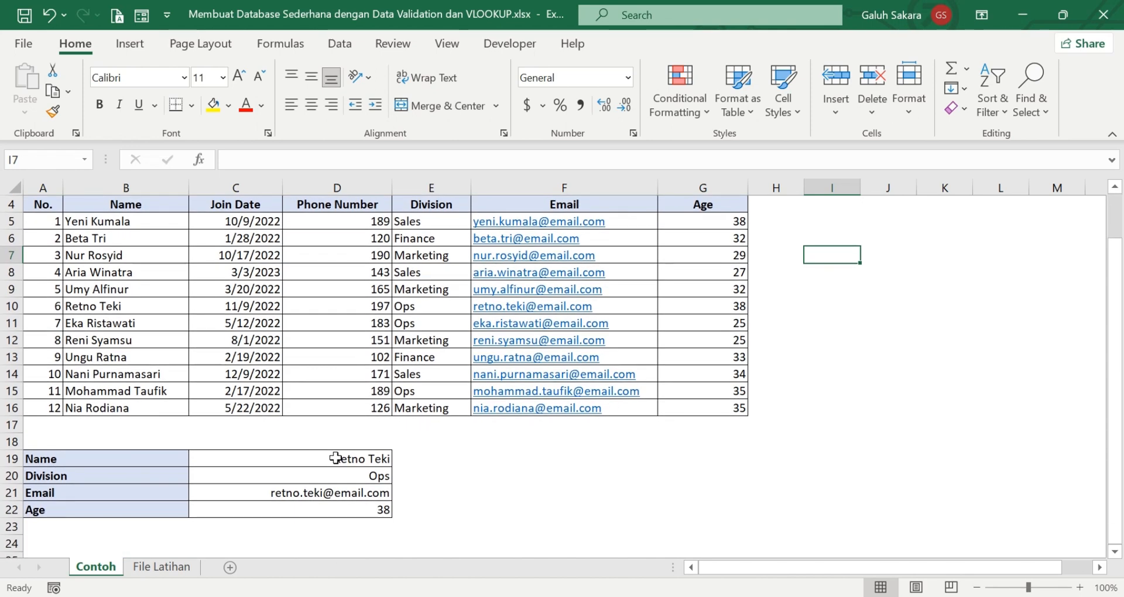
click(335, 458)
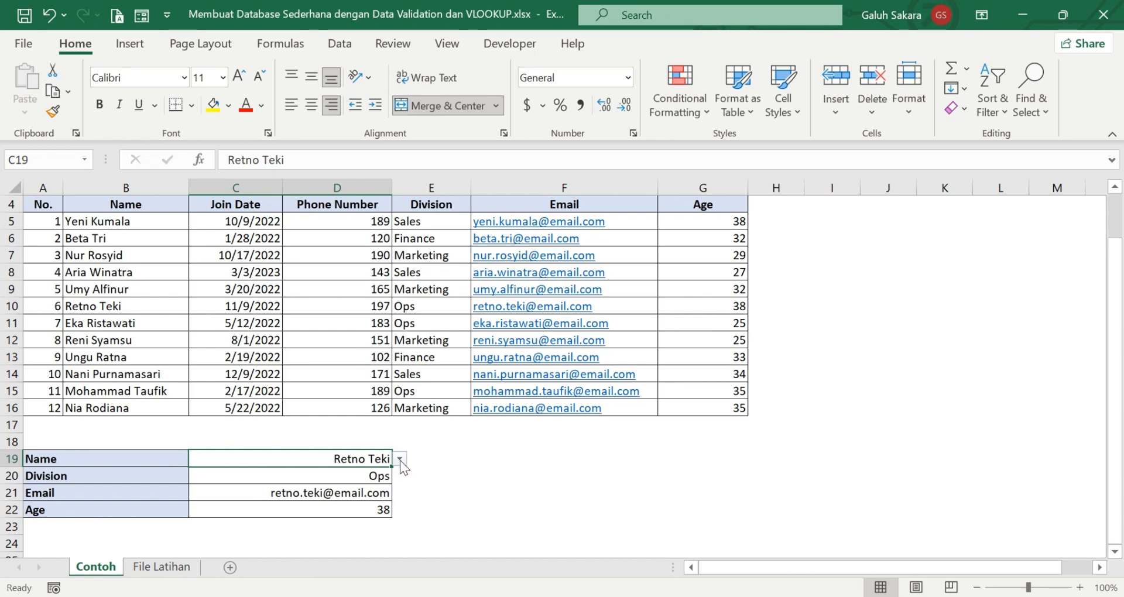
click(402, 460)
click(334, 487)
click(400, 460)
click(328, 476)
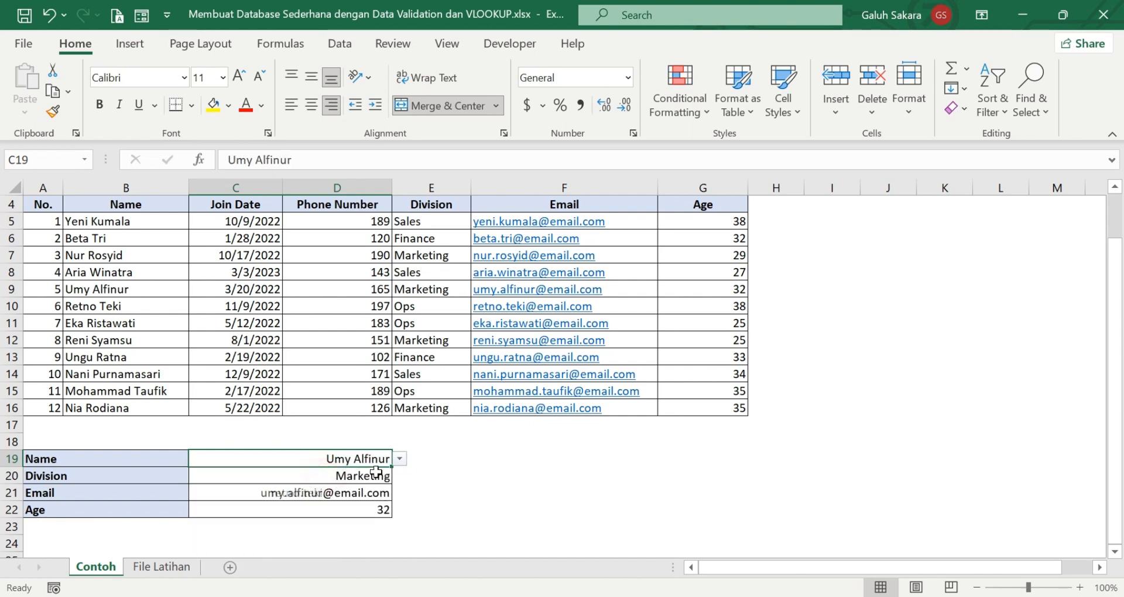
click(401, 459)
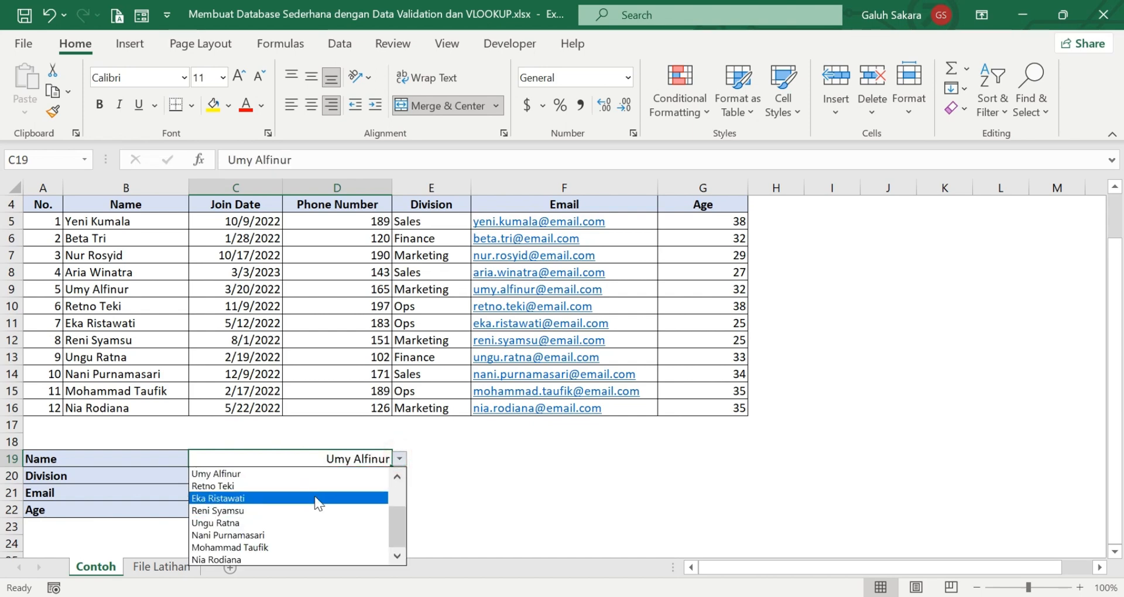
click(314, 499)
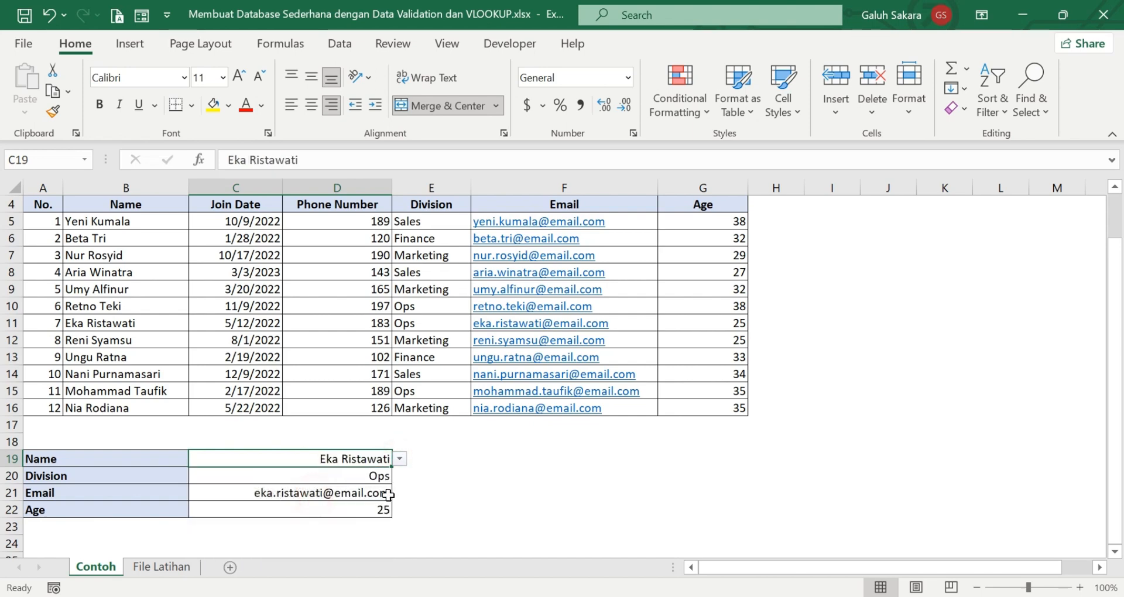
click(401, 460)
click(346, 520)
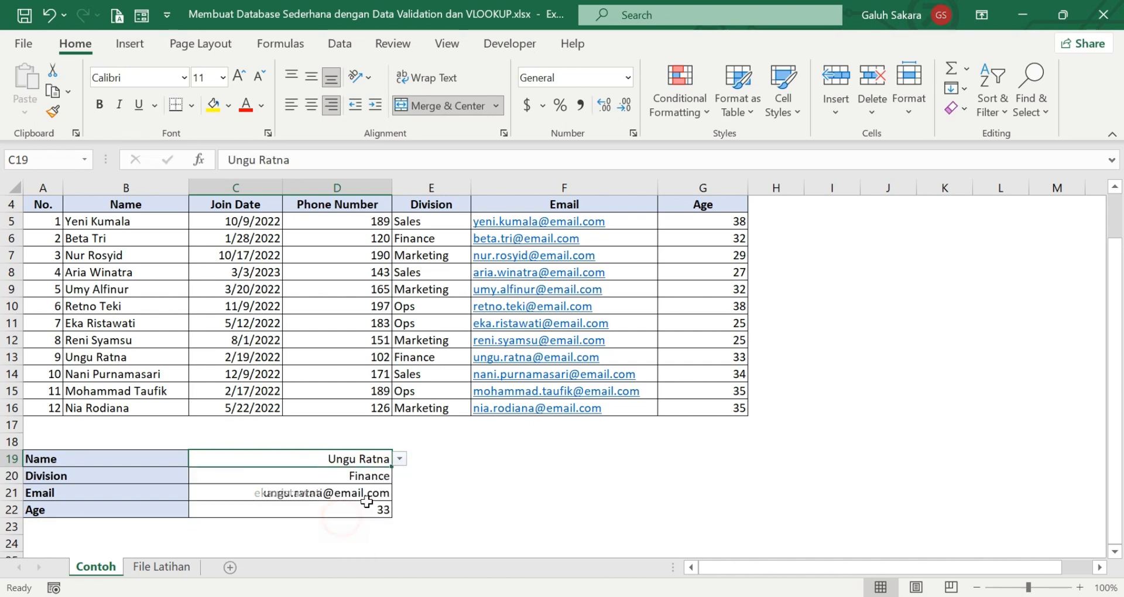
click(400, 460)
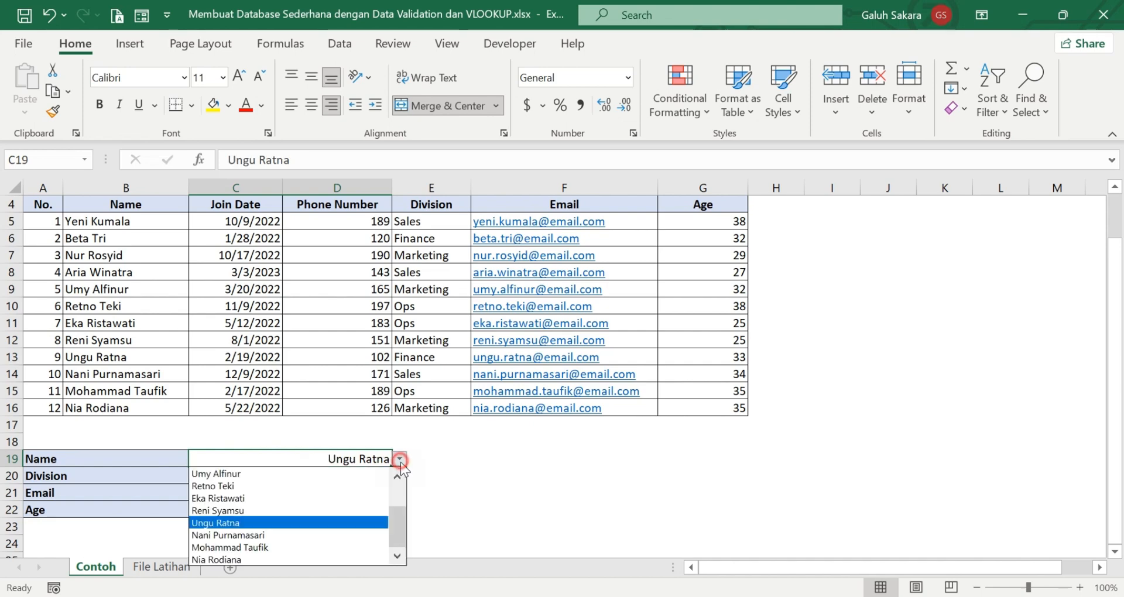
click(284, 534)
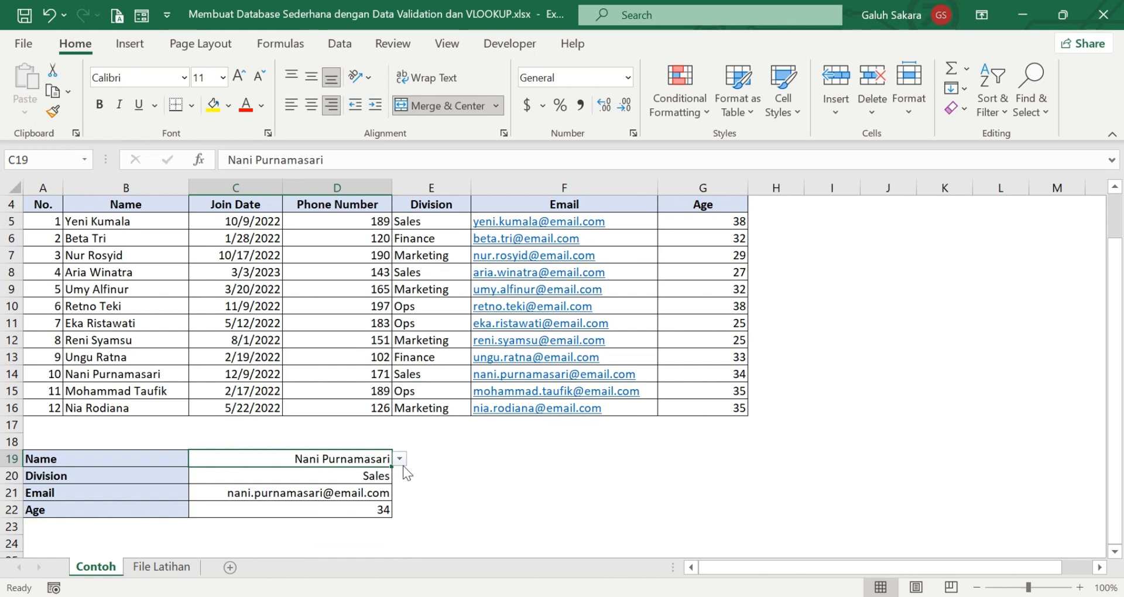
click(430, 477)
scroll(420, 466, up, 1)
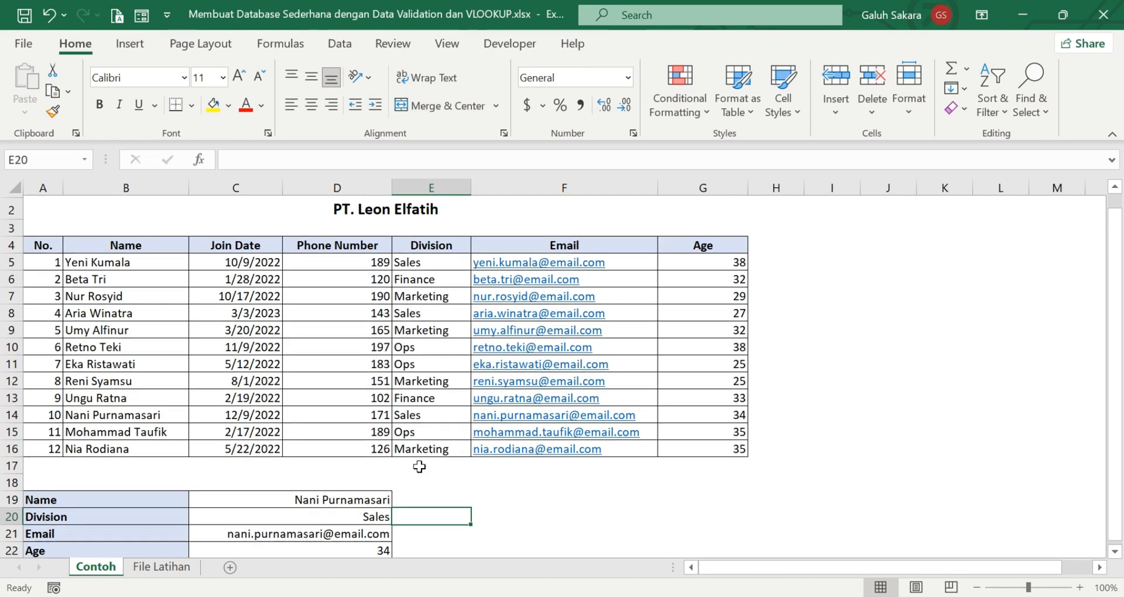
scroll(419, 467, up, 1)
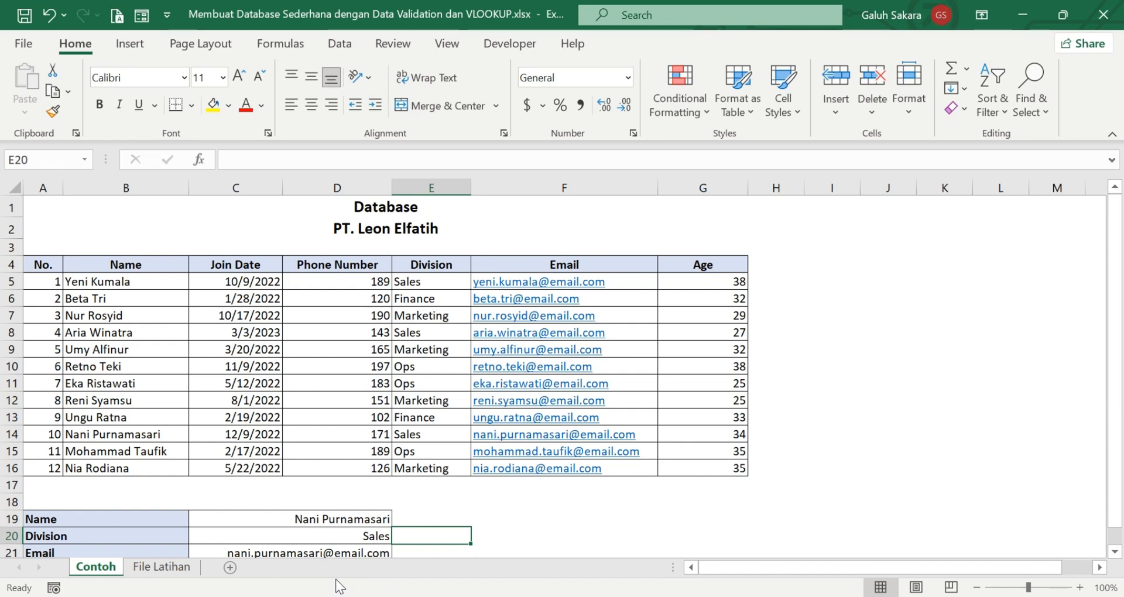
On the File Latihan sheet, enter the full name of employee no. 1 in the Name cell C19.
click(179, 566)
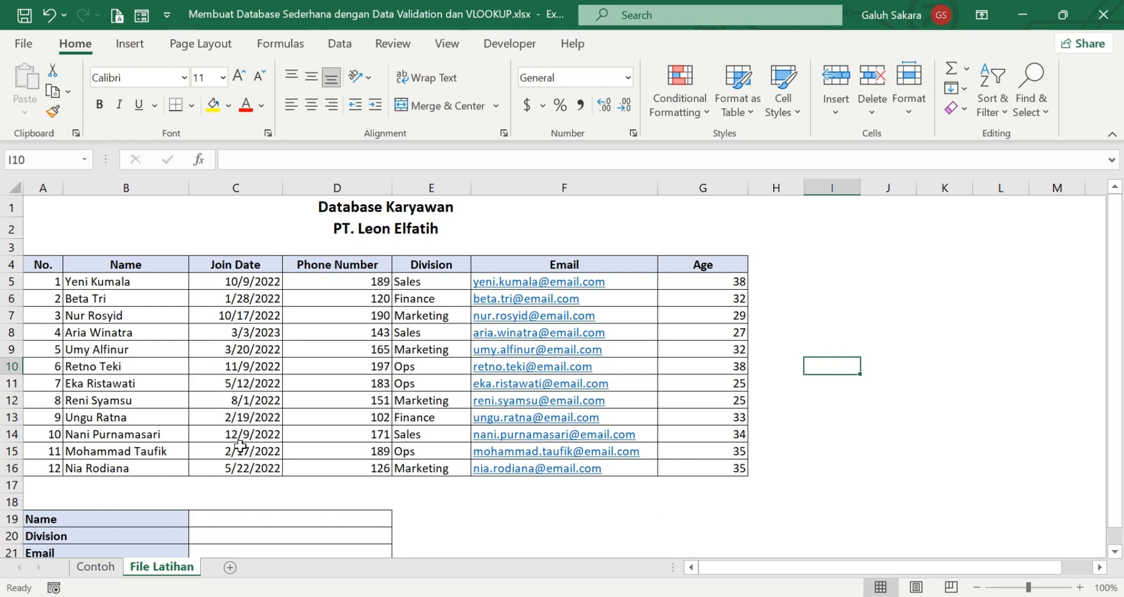
scroll(240, 447, down, 1)
scroll(241, 445, up, 1)
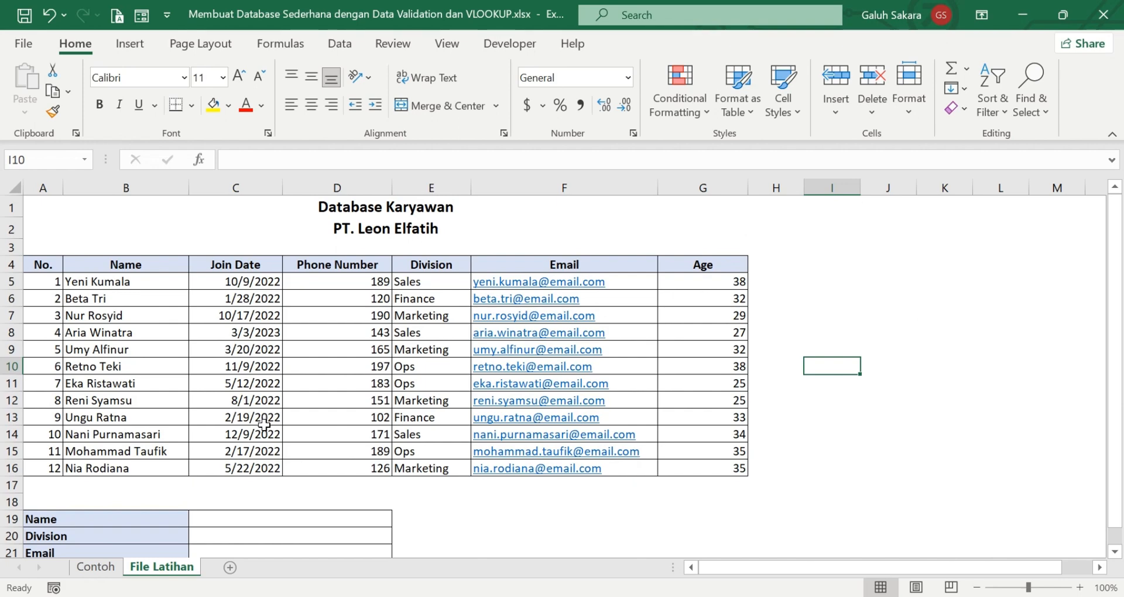
click(284, 519)
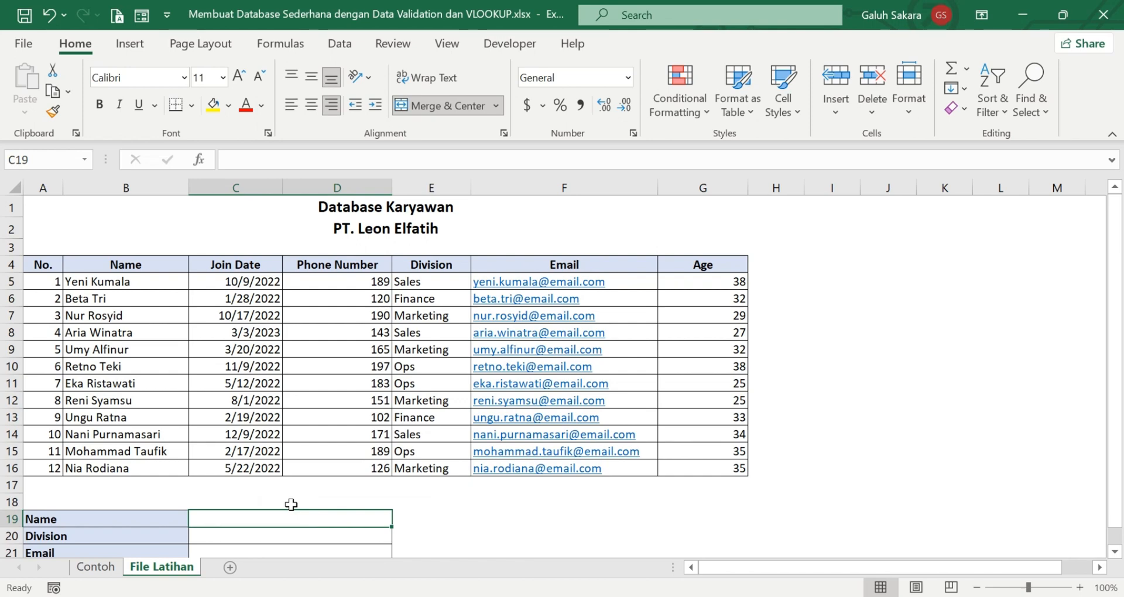
text(Y)
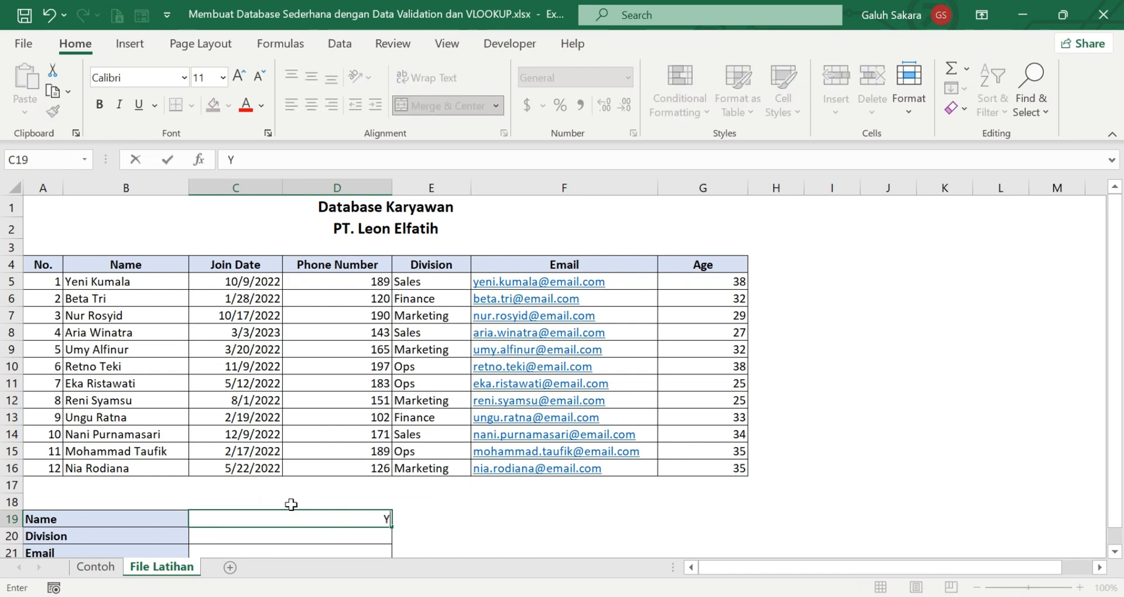
text(eni Kumala)
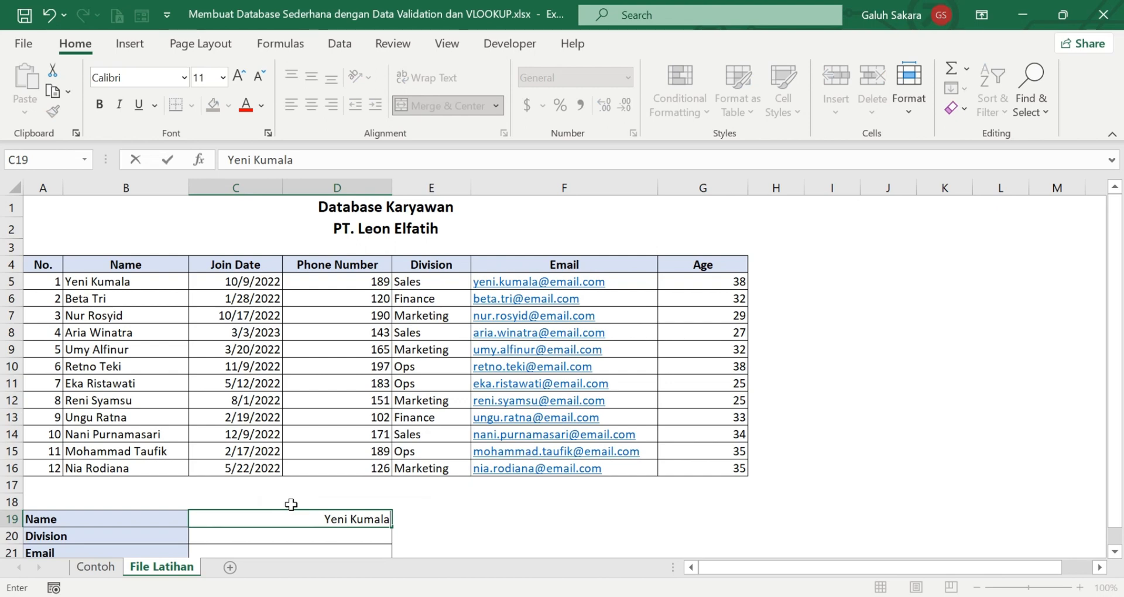
key(Return)
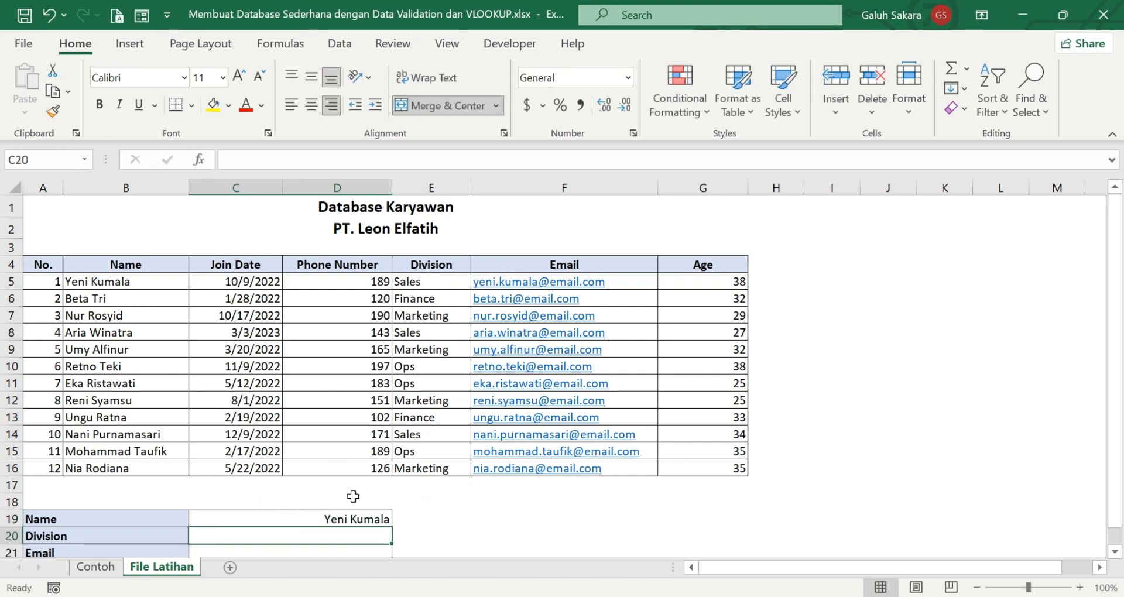
Enter =VLOOKUP(C19,$B$4:$G$16,4,0) in the Division cell C20 to look up the named employee's division.
scroll(353, 503, down, 1)
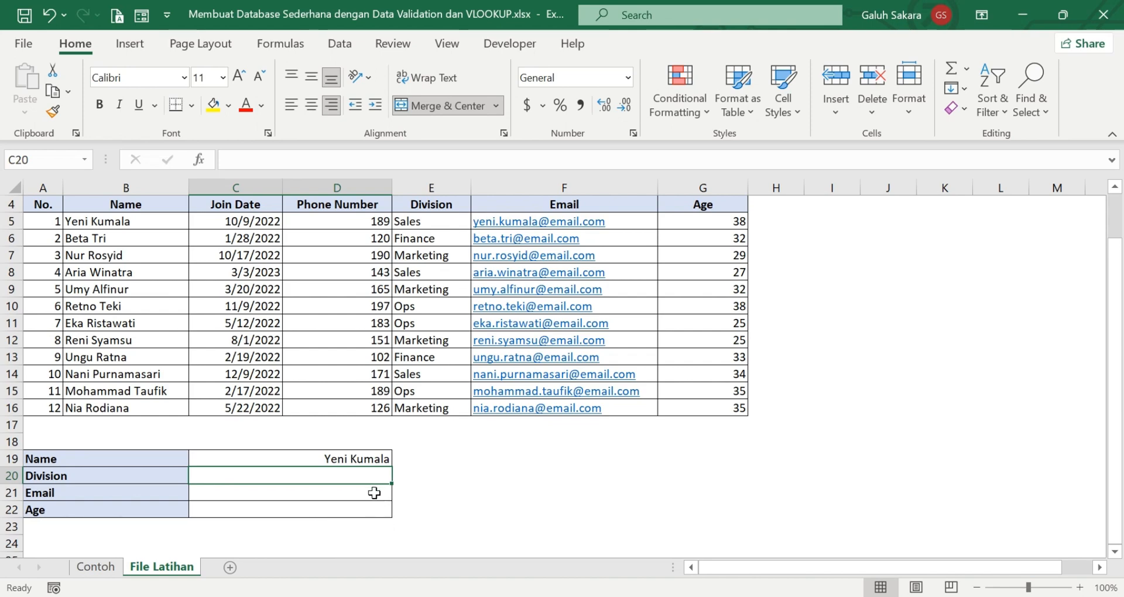
click(366, 457)
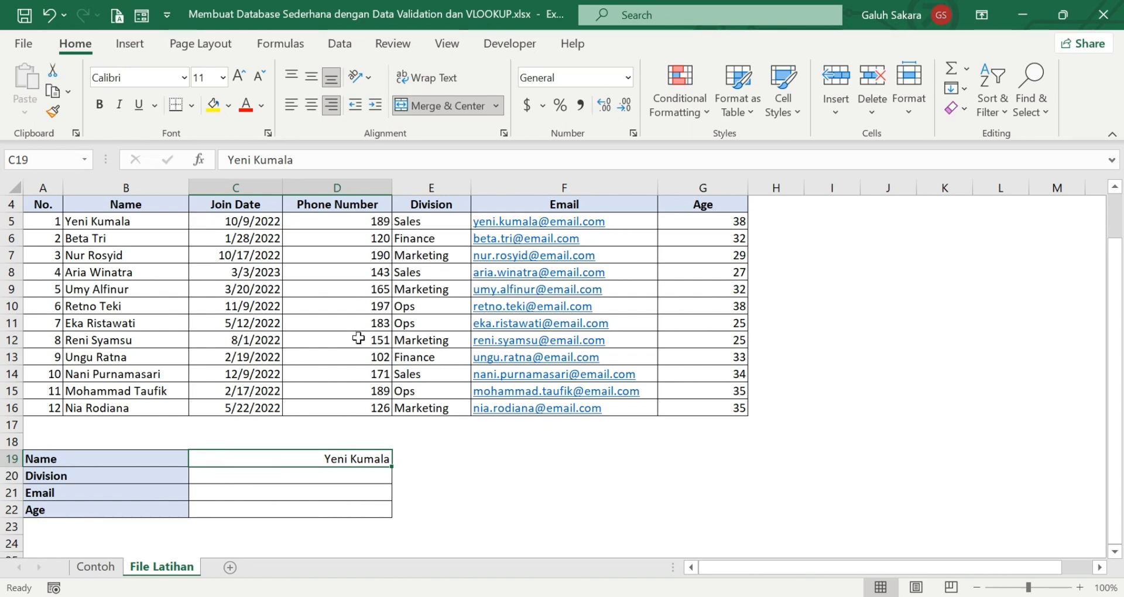
click(348, 481)
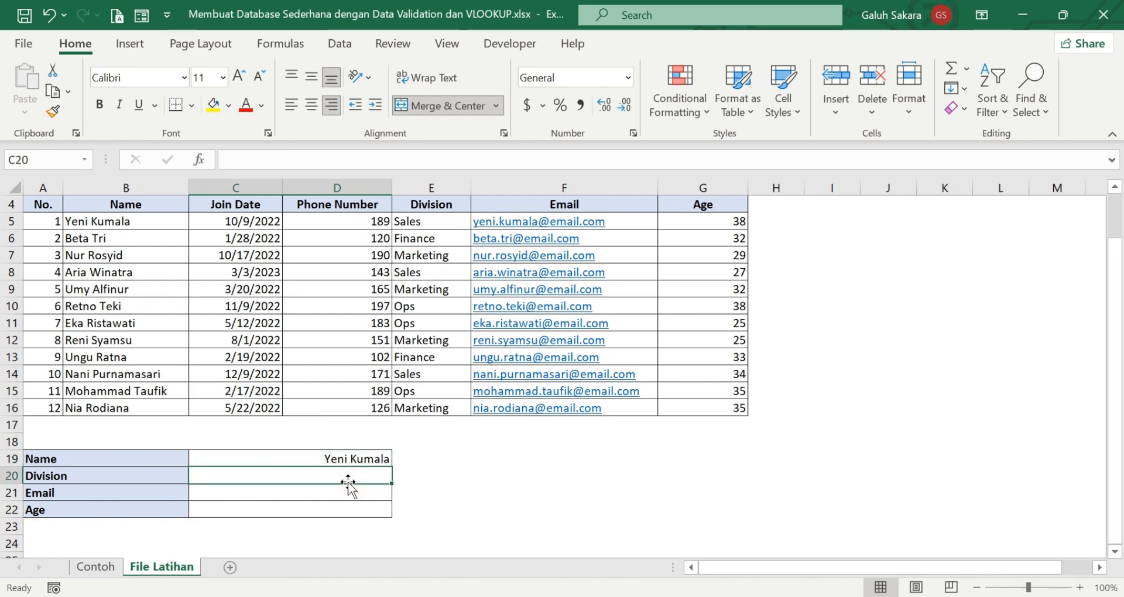
text(=vlo)
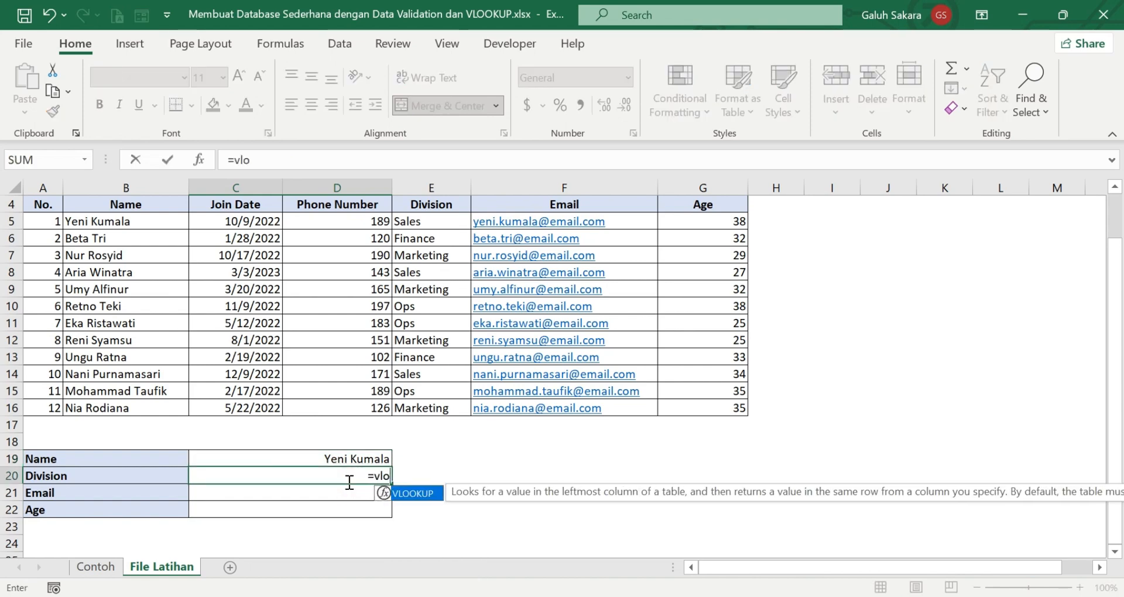
double_click(426, 493)
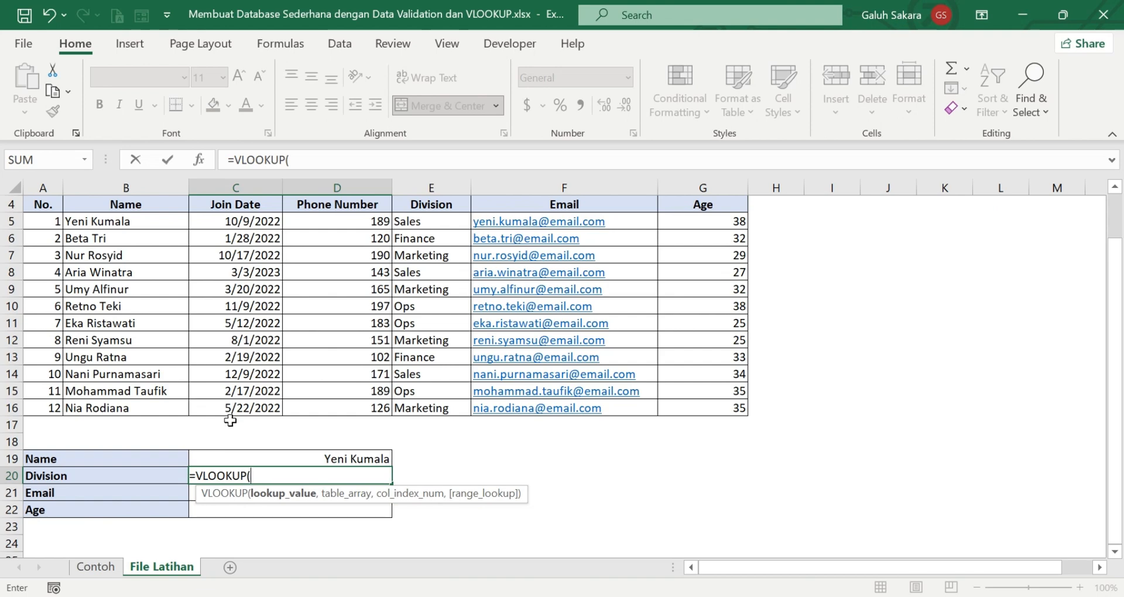
click(321, 459)
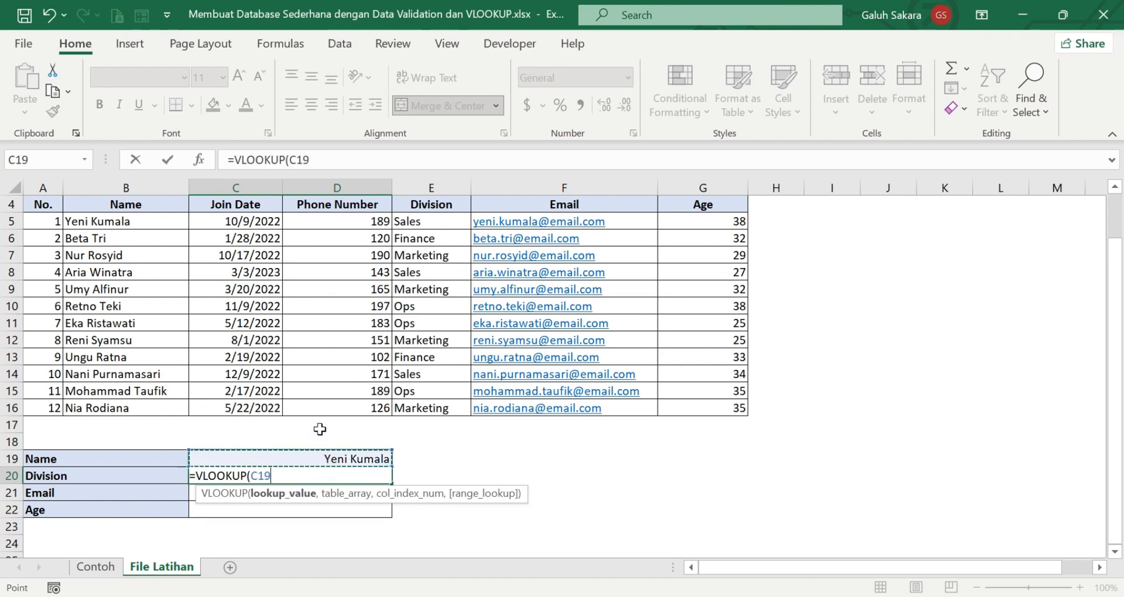
text(,)
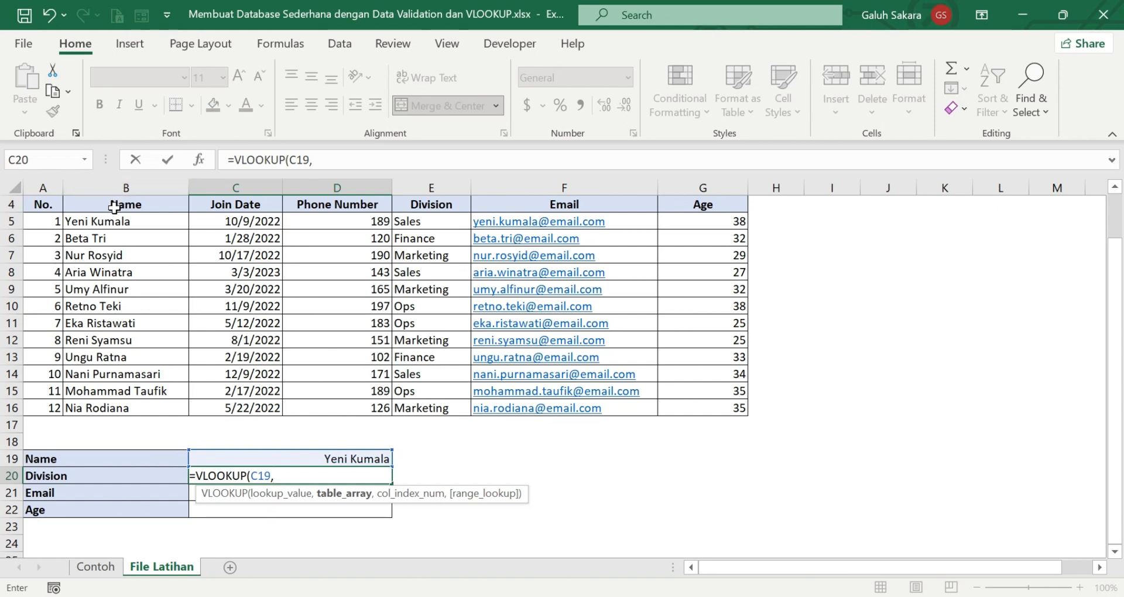
drag(114, 206, 699, 404)
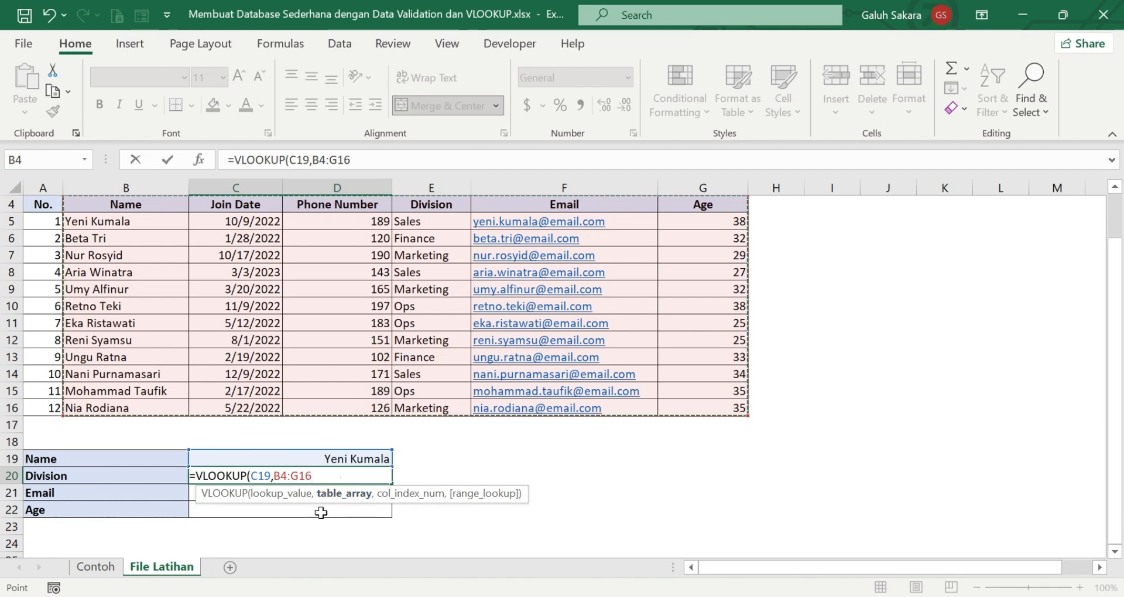
key(F4)
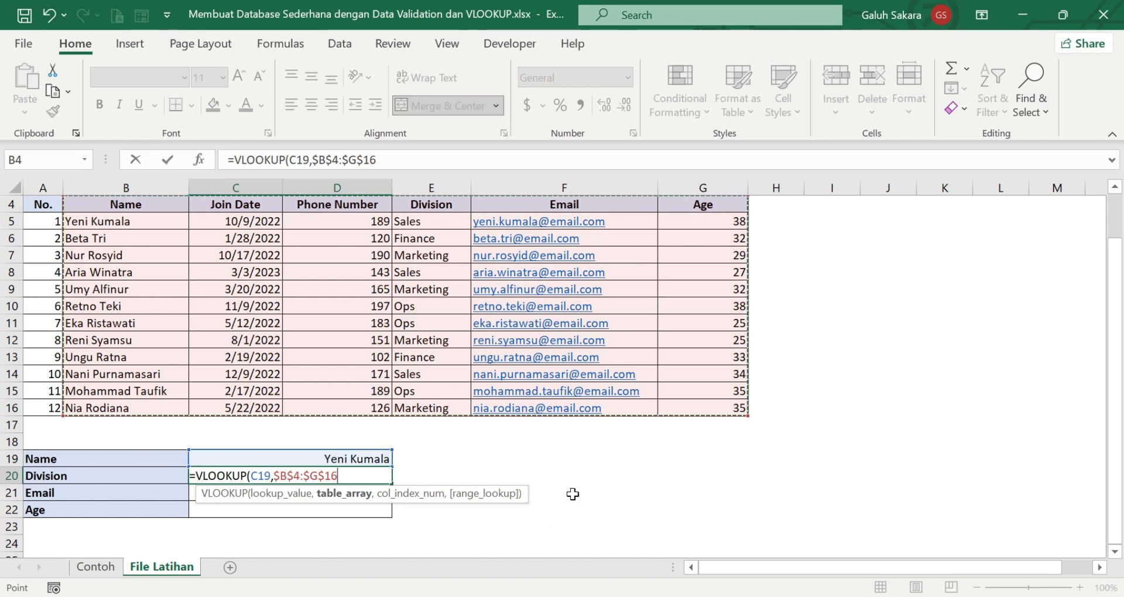
text(,4)
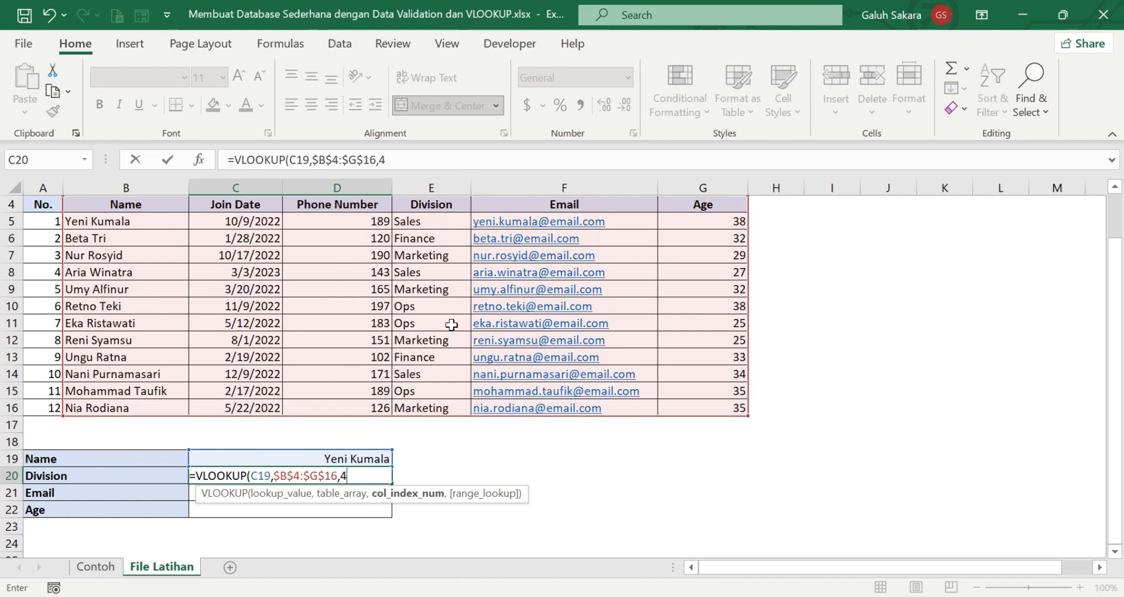
text(,0)
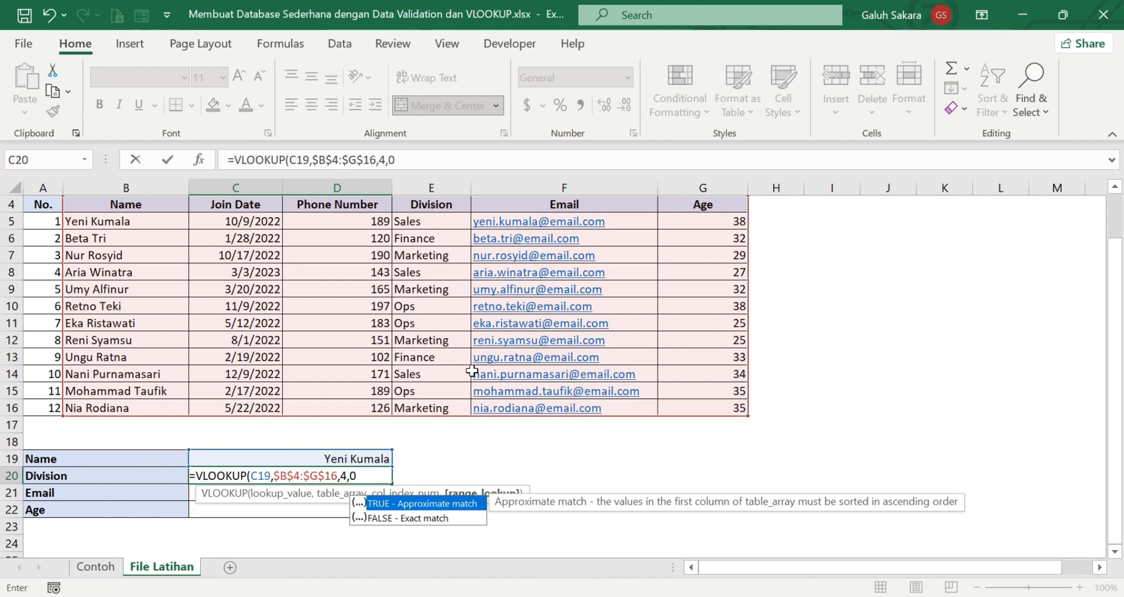
text())
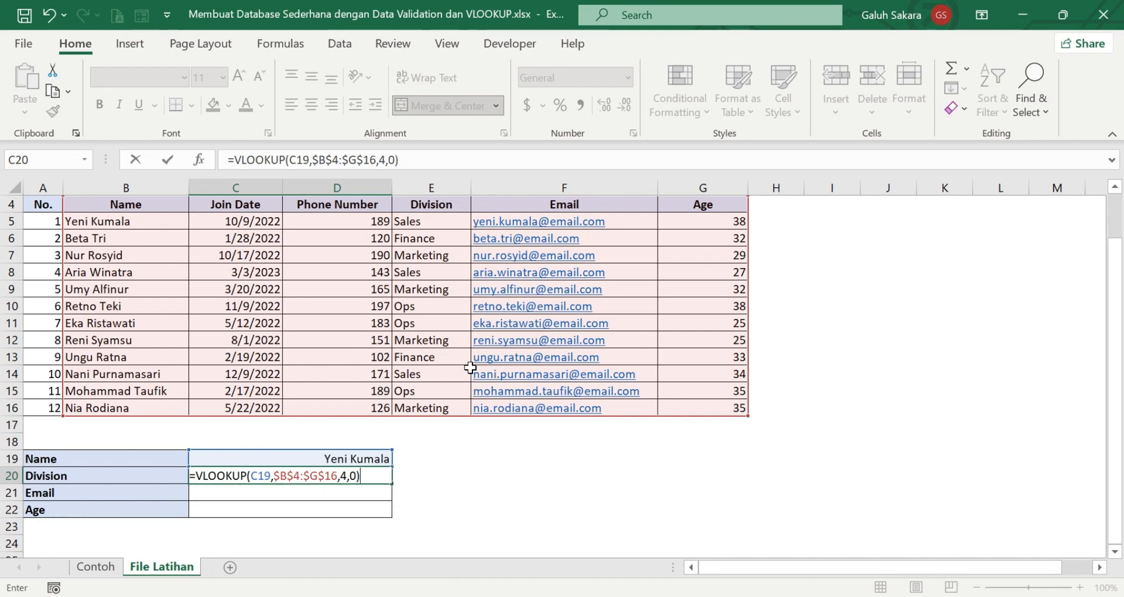
key(Return)
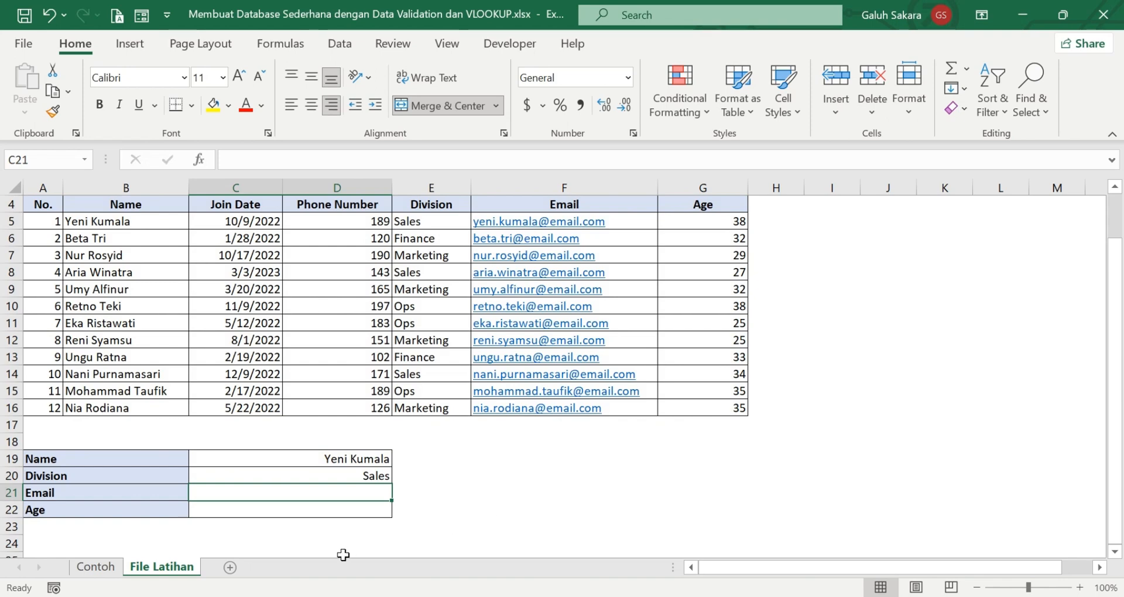
Try to enter a VLOOKUP formula in the Email cell C21 with table range $B$4:$G$16, column index 5 and exact match 0.
text(=vl)
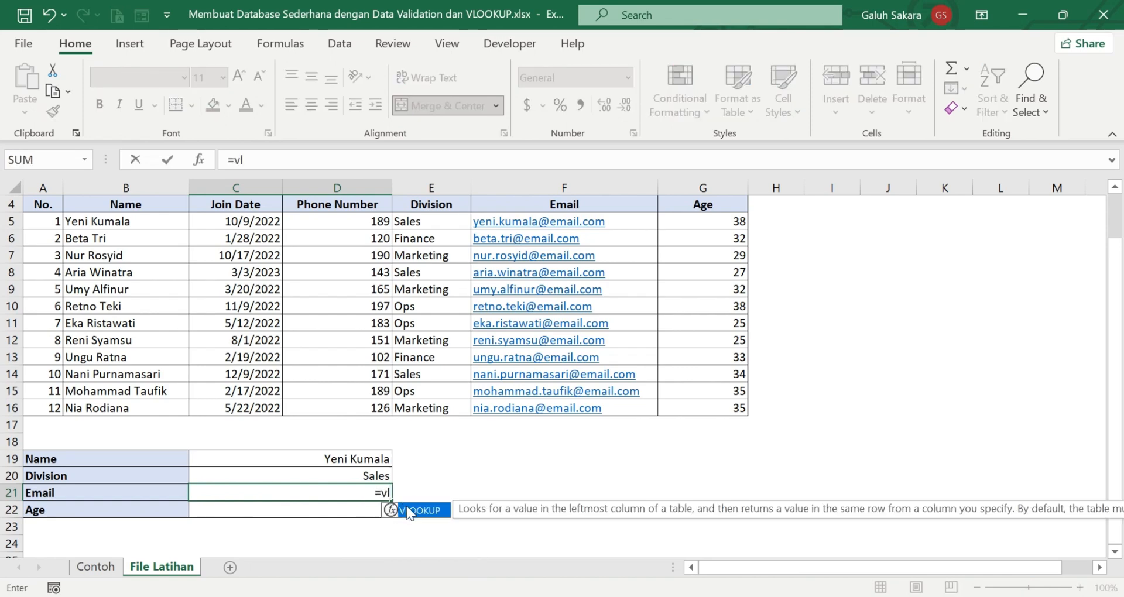
double_click(408, 507)
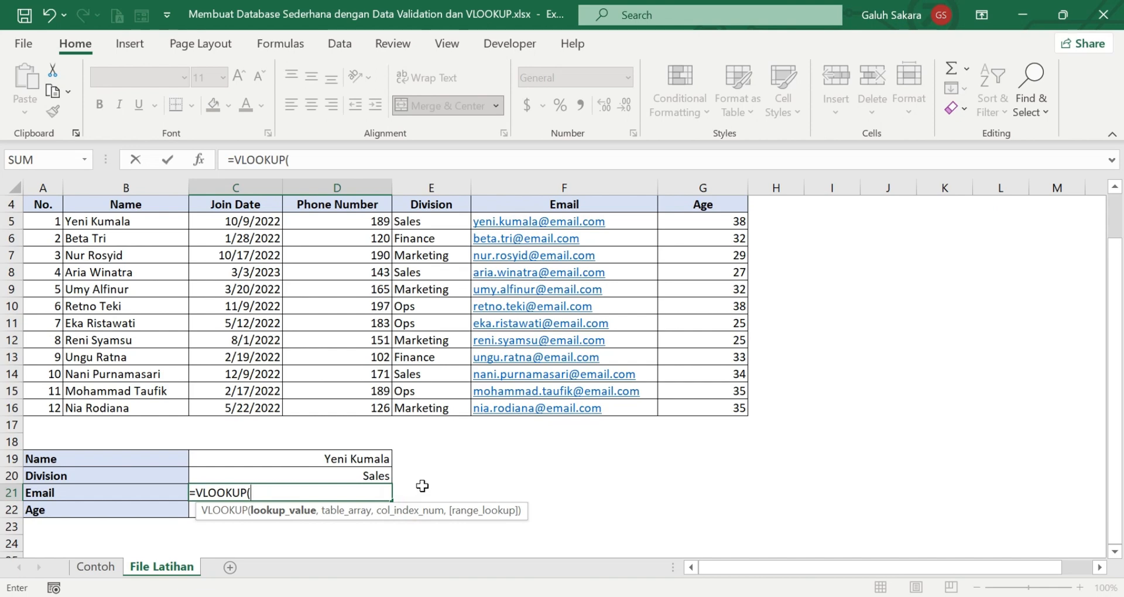
text(()
click(372, 459)
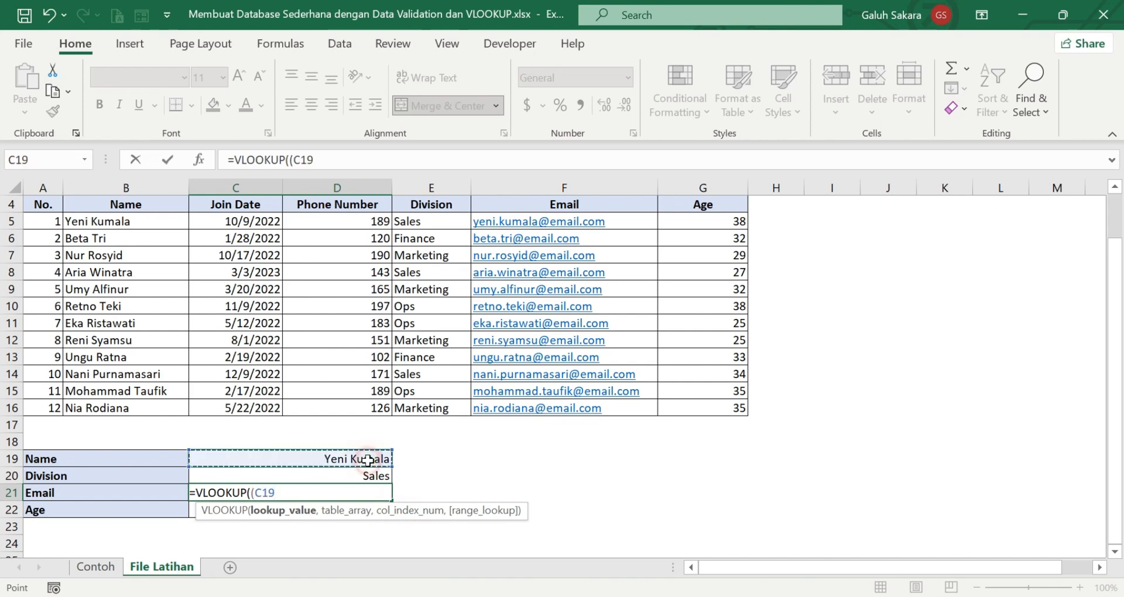
drag(120, 202, 690, 409)
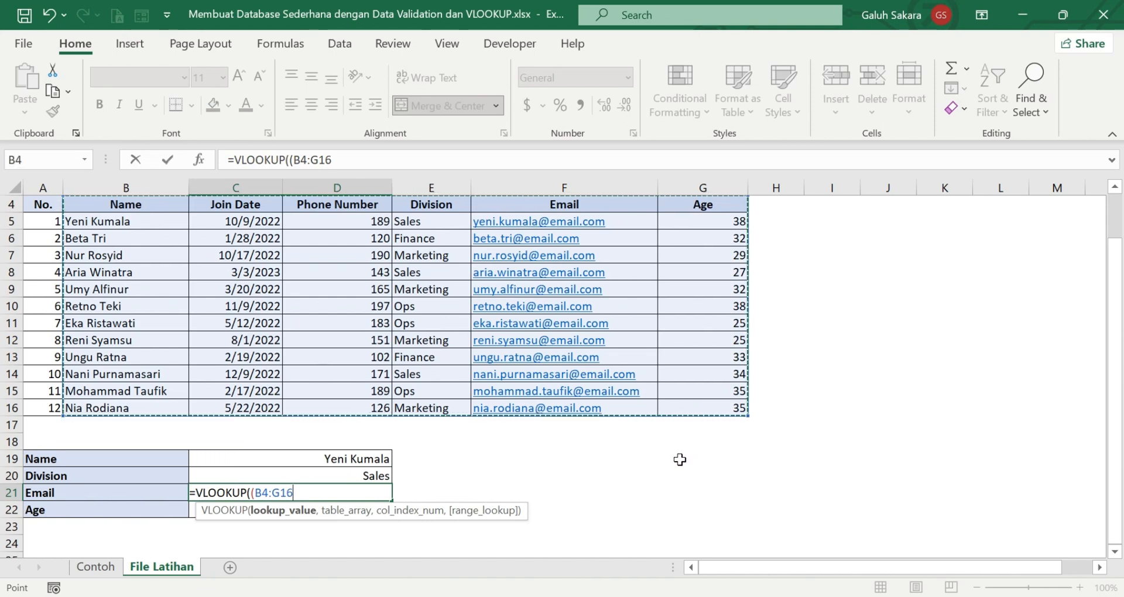
key(F4)
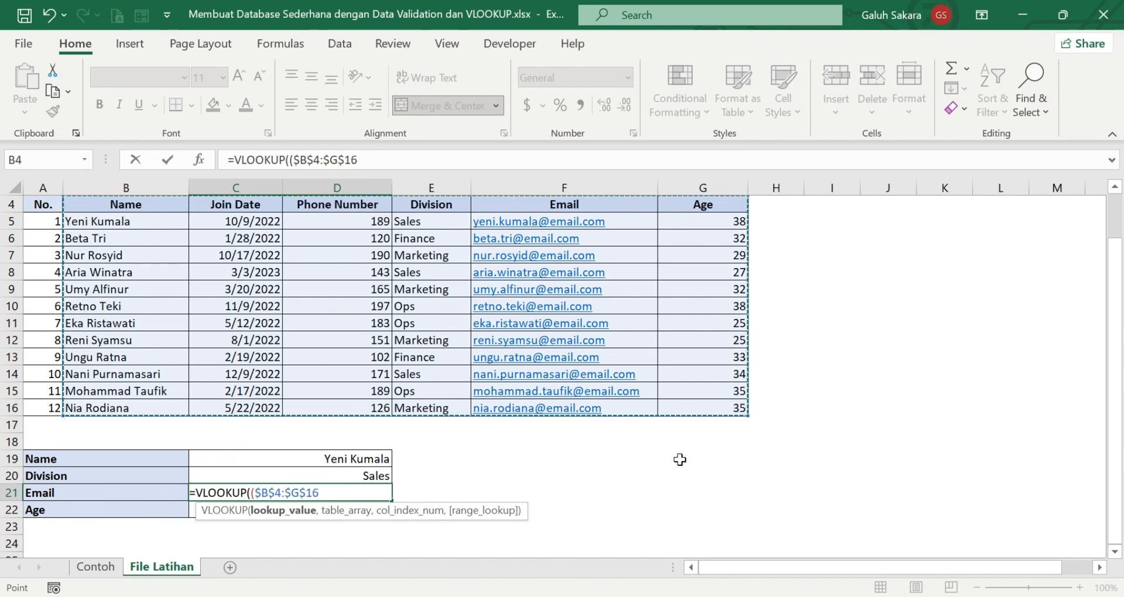
text(,5,0)
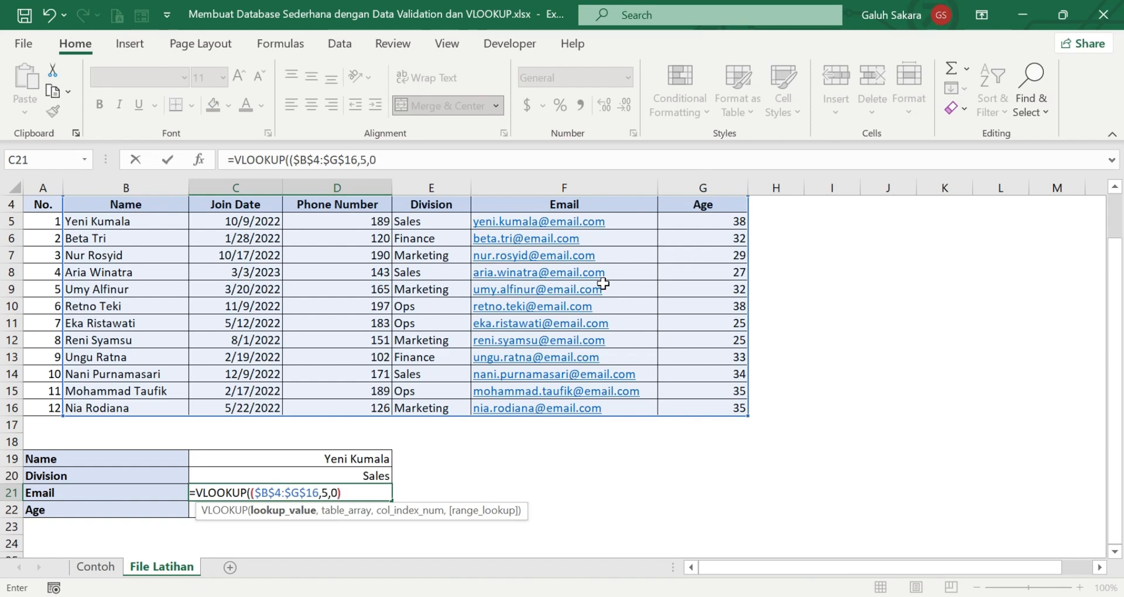
key(Return)
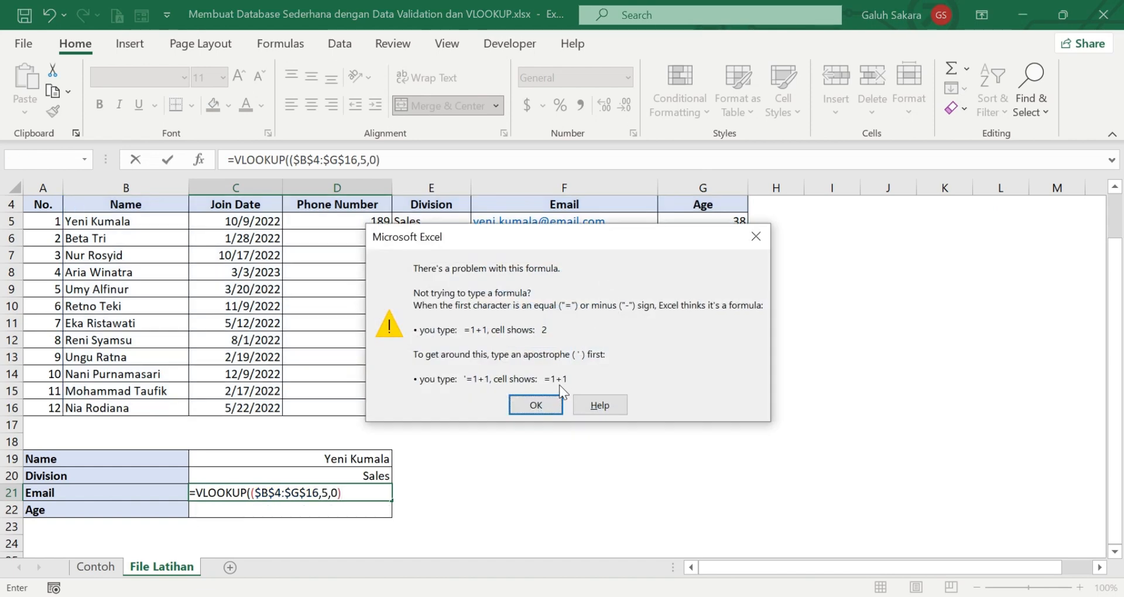
click(544, 405)
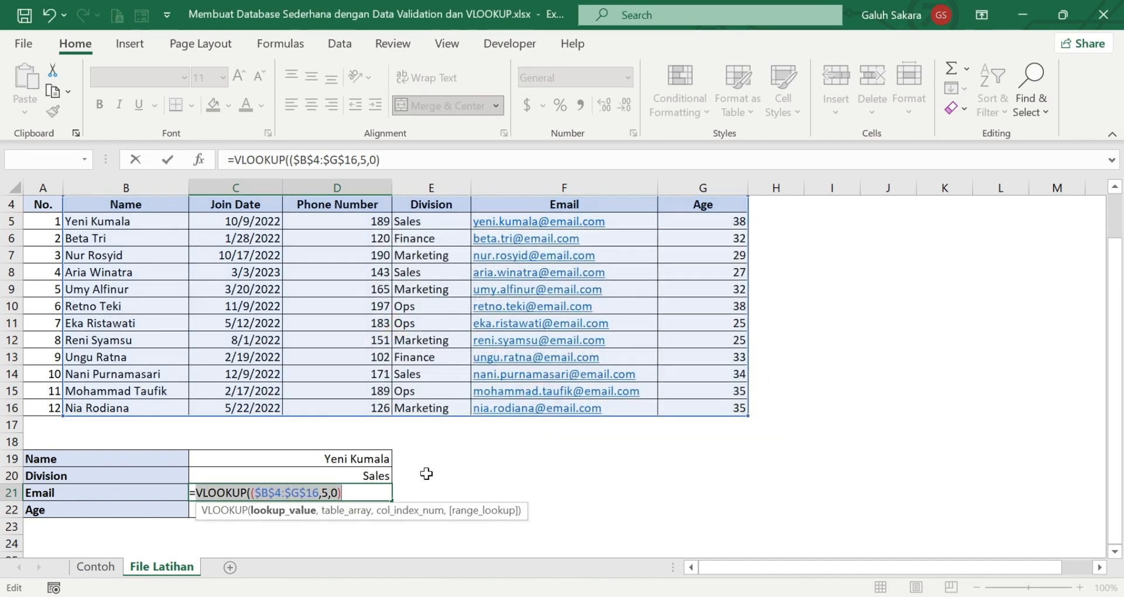
Correct the Email formula in C21 to =VLOOKUP(C19,$B$4:$G$16,5,0) by adding the missing lookup value and removing the extra opening parenthesis.
click(257, 494)
click(290, 460)
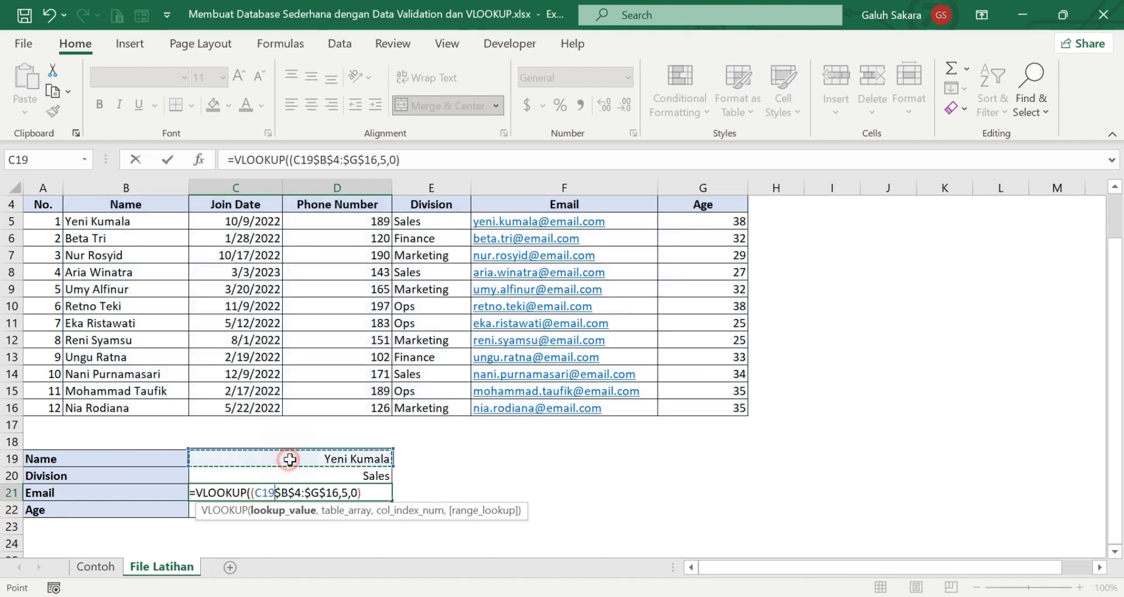
text(,)
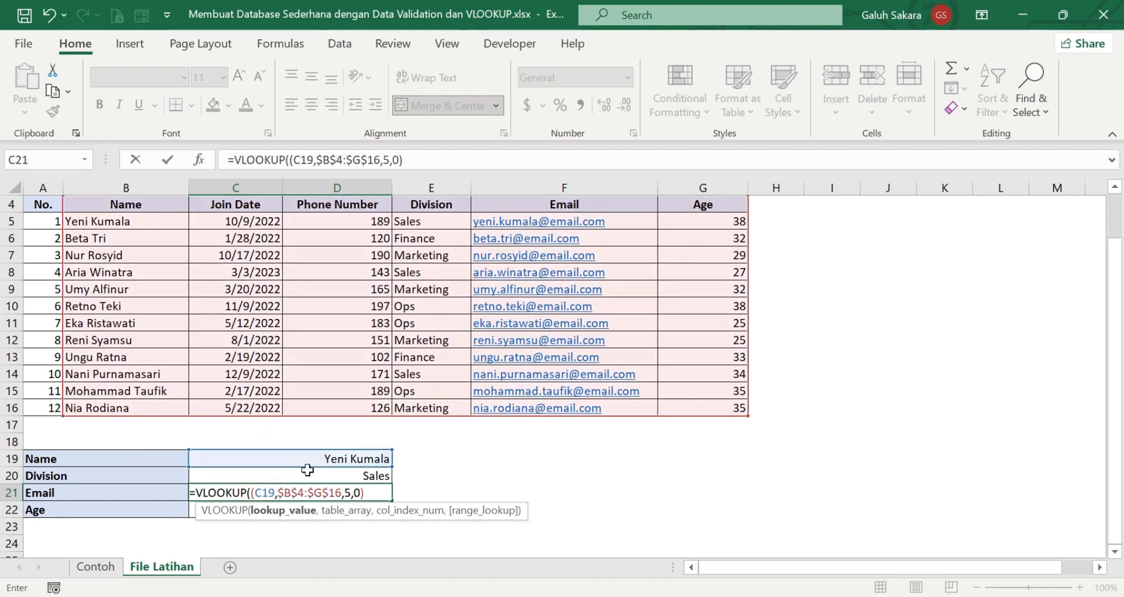
key(Return)
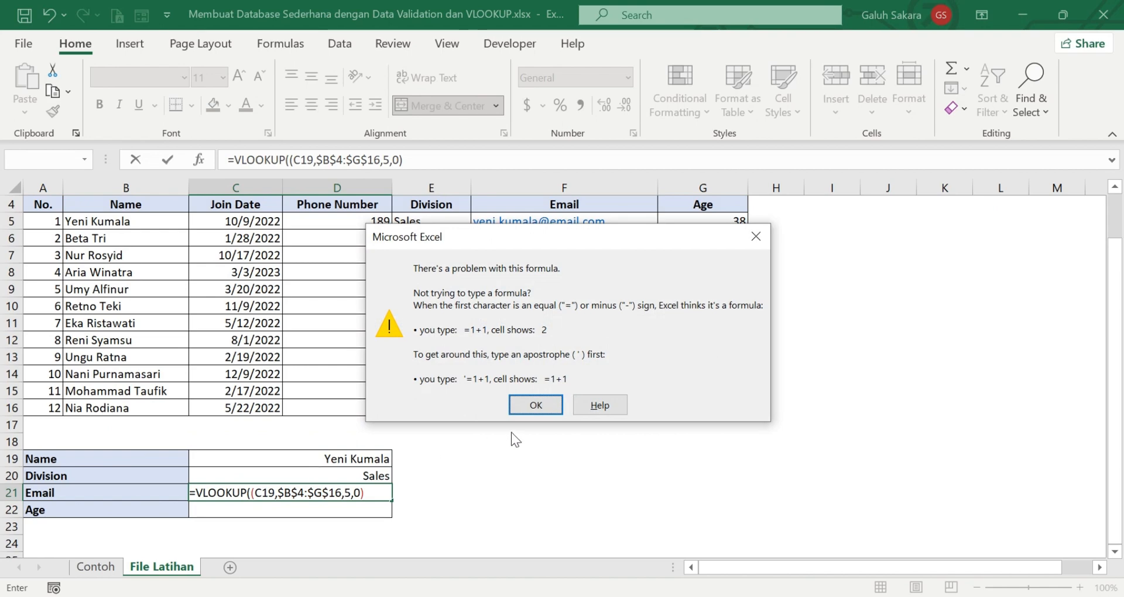
click(535, 402)
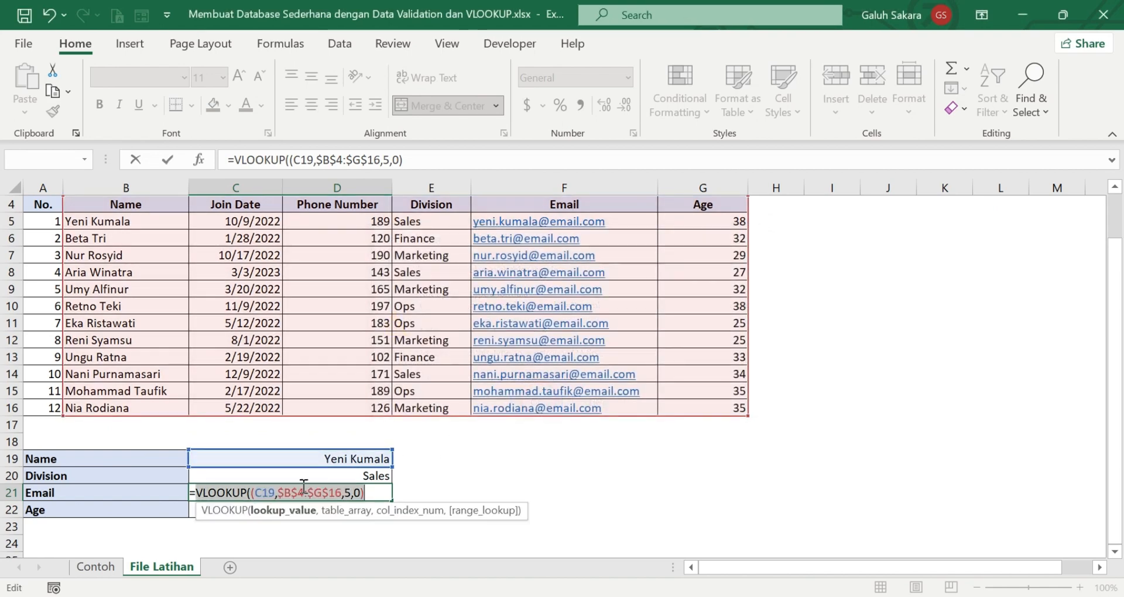
click(253, 493)
key(BackSpace)
key(Return)
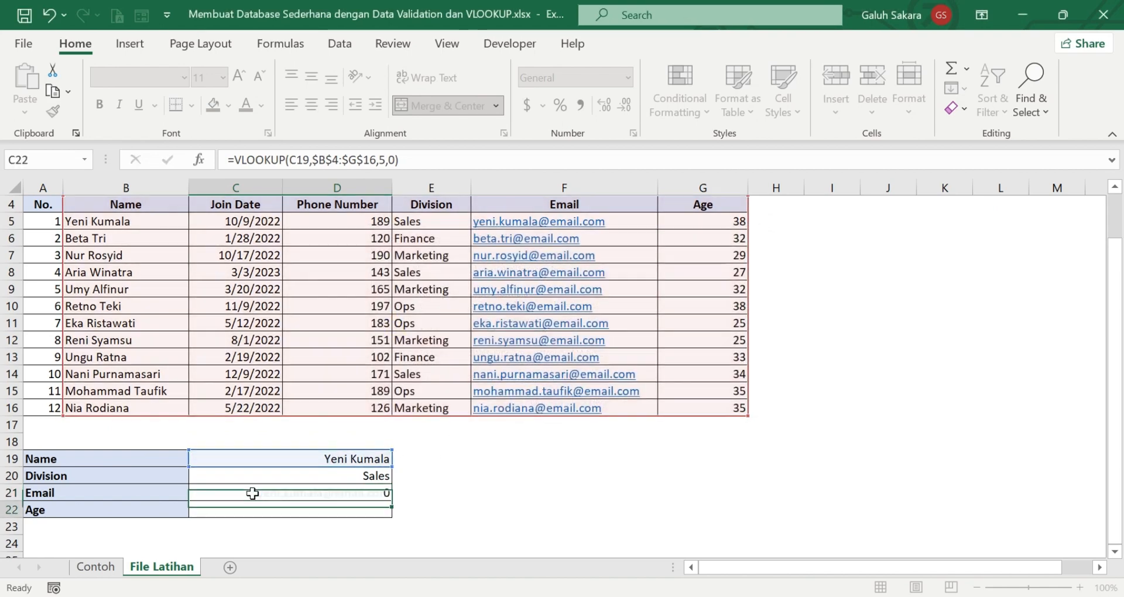
Enter =VLOOKUP(C19,$B$4:$G$16,6,0) in the Age cell C22 to look up the named employee's age.
double_click(320, 511)
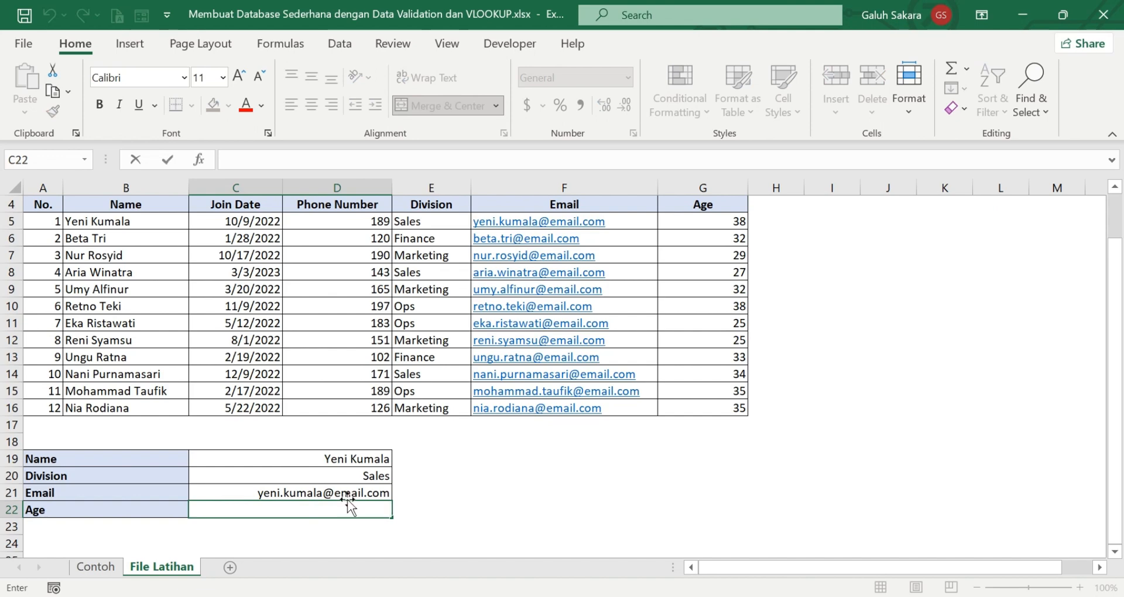
text(=)
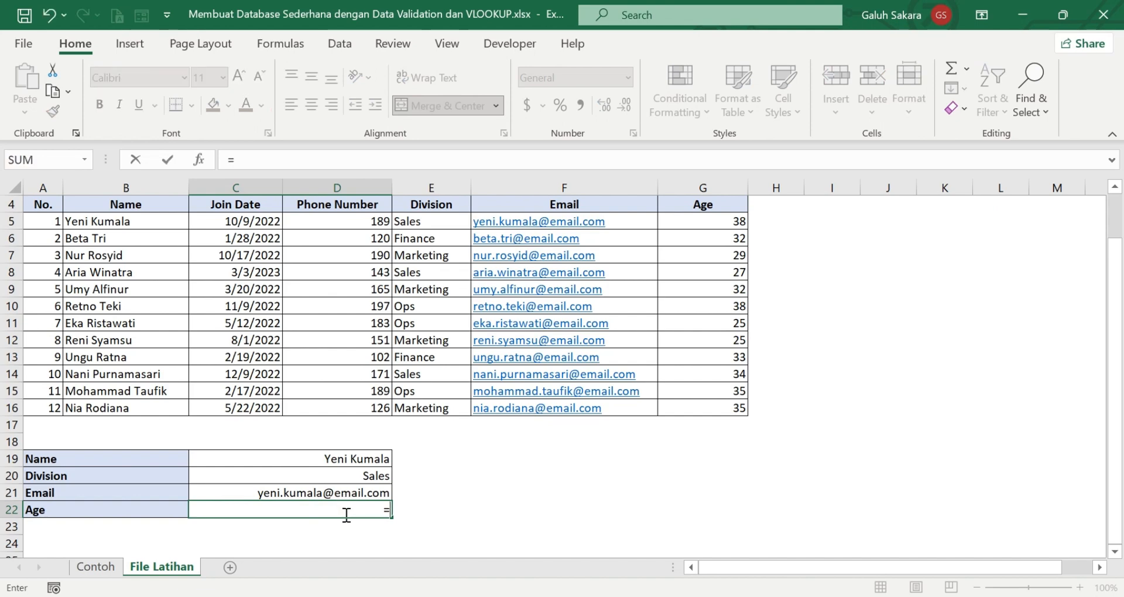
text(vl)
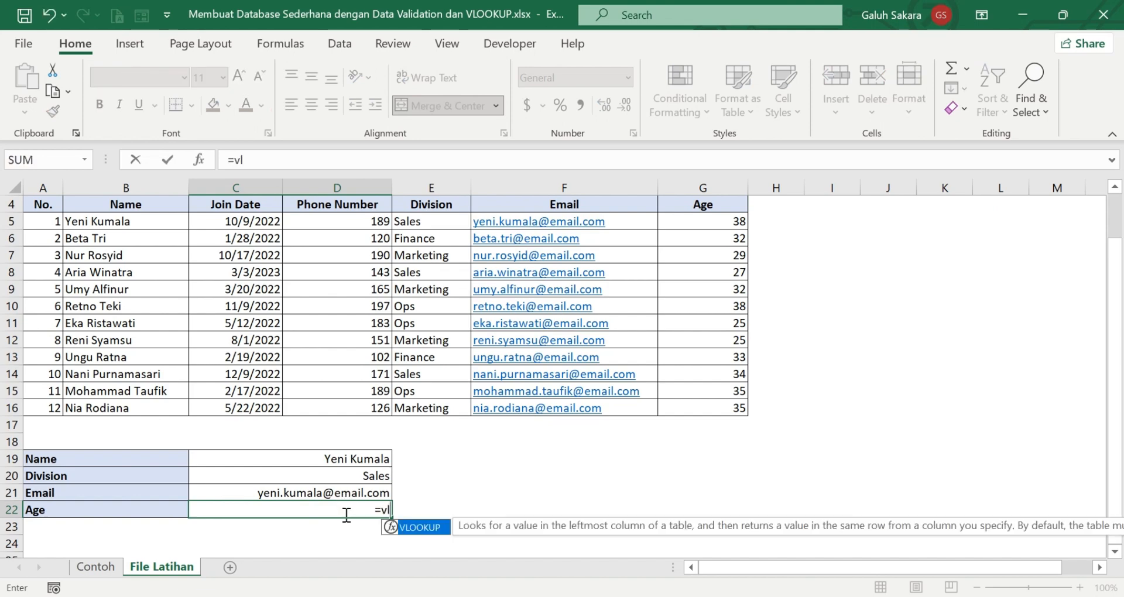
double_click(431, 526)
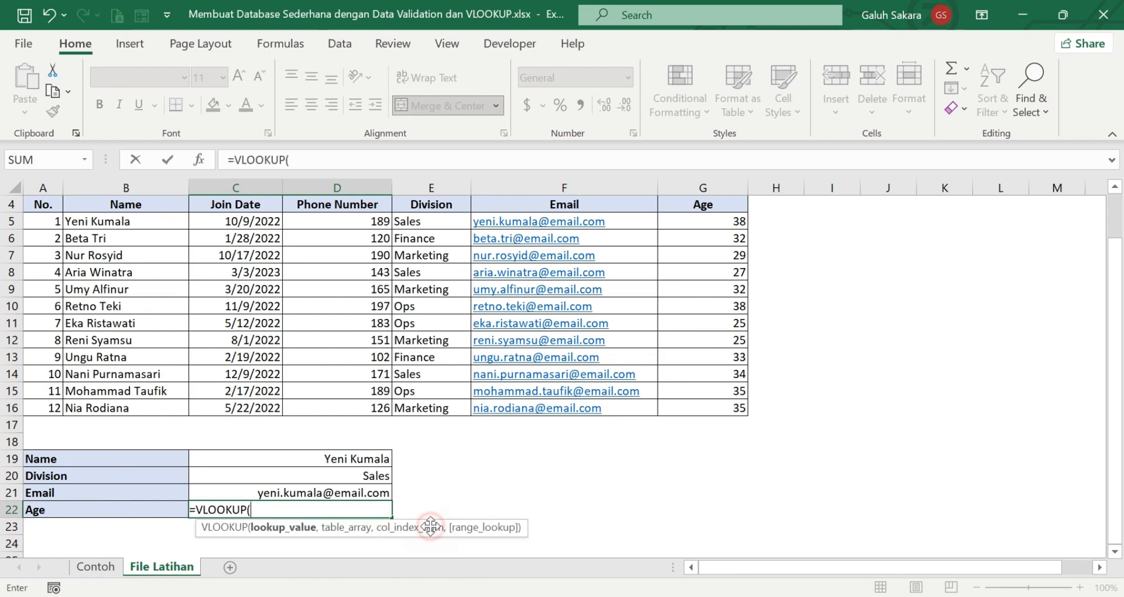
click(336, 459)
text(,)
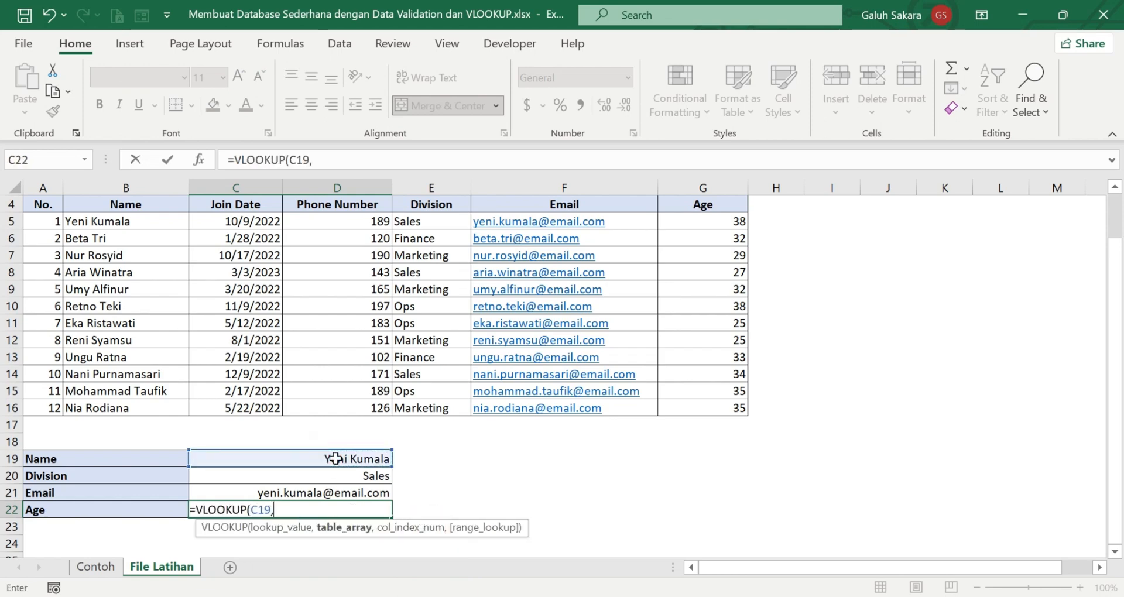
drag(112, 205, 697, 404)
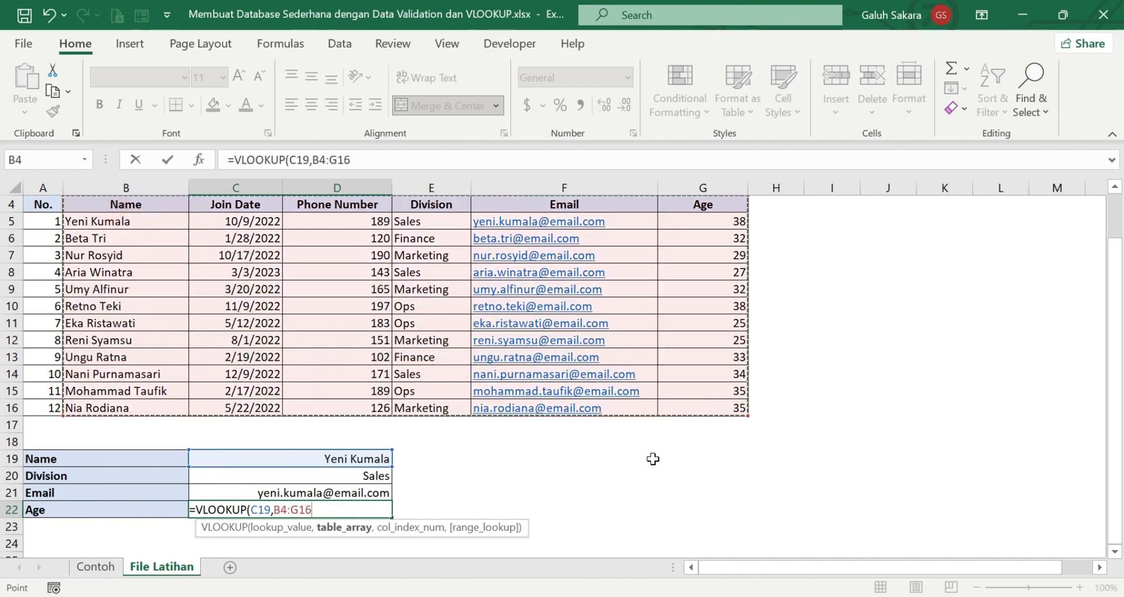
key(F4)
text(,)
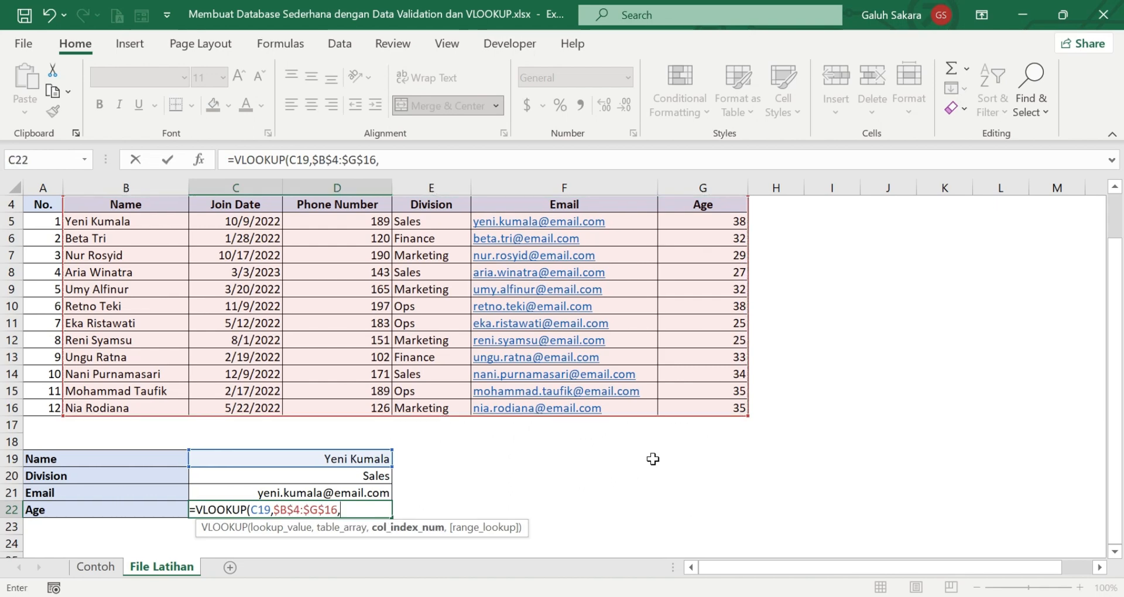
text(6,0)
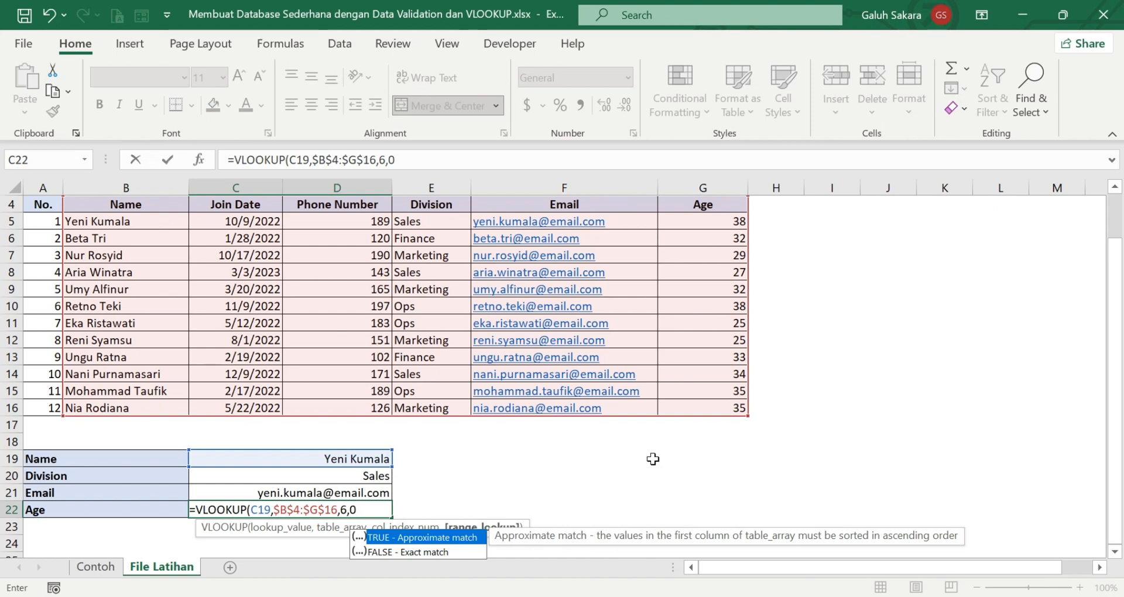
text())
key(Return)
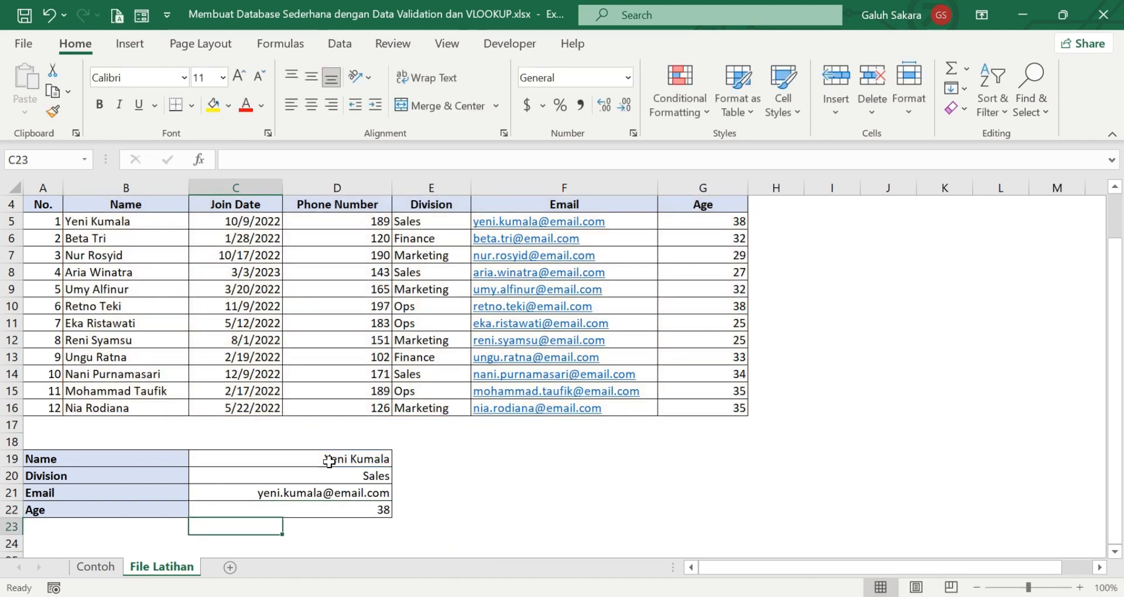
Replace the name in cell C19 with the full name of employee no. 2 and dismiss the Dell update notification.
click(357, 462)
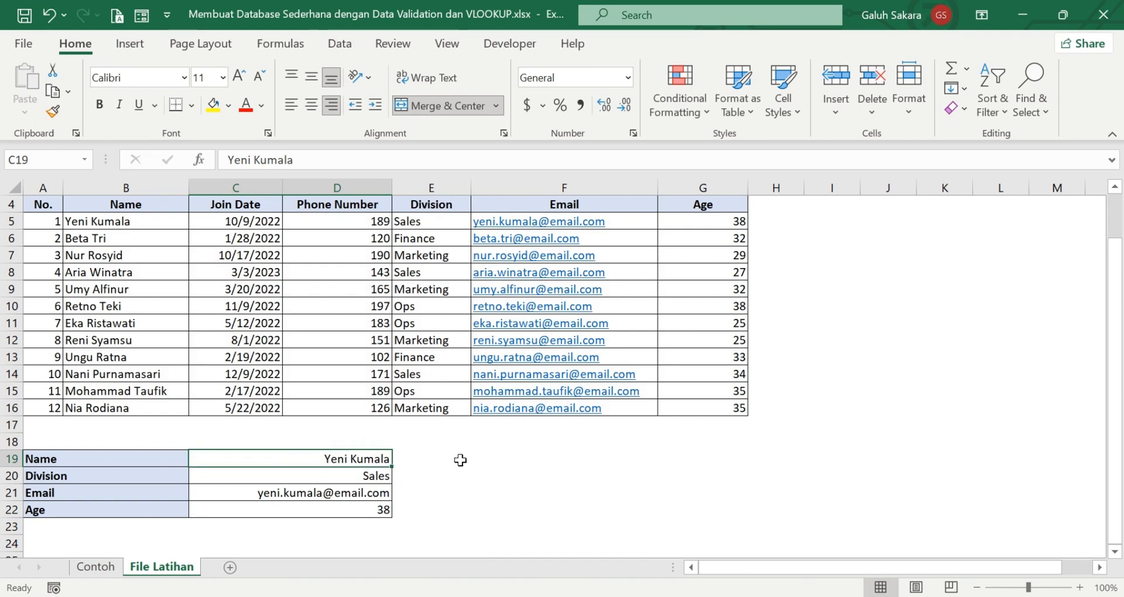
text(Bet)
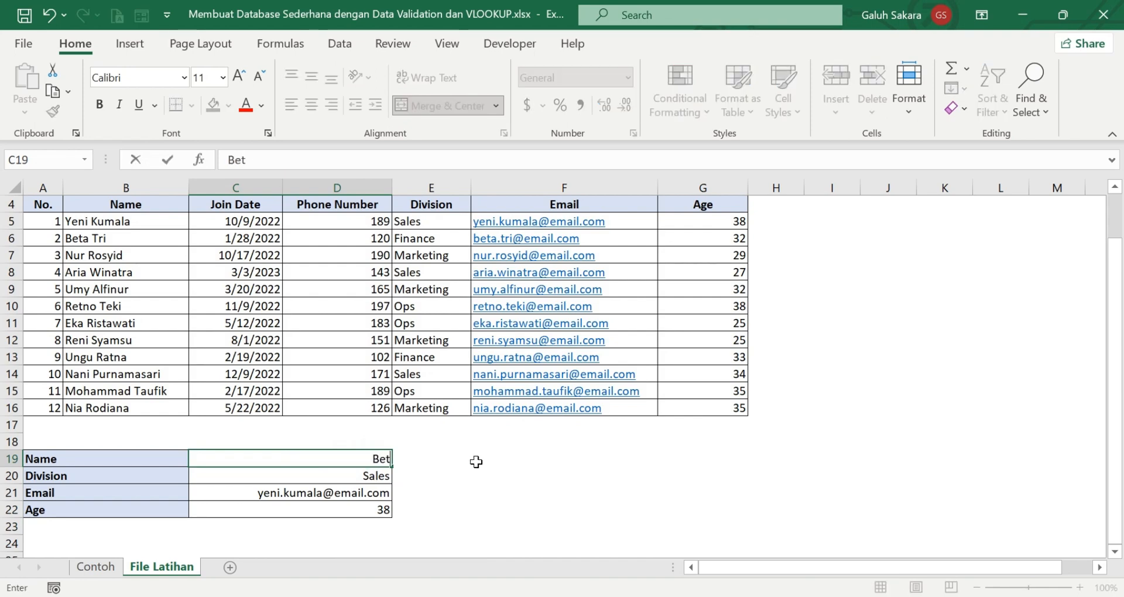
text(a Tri)
key(Return)
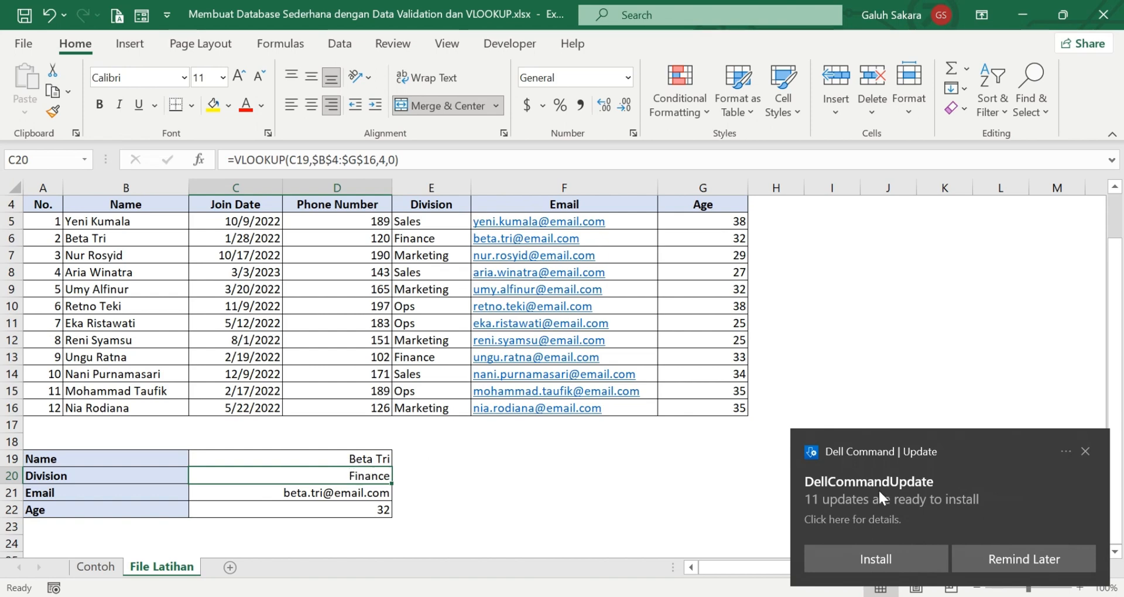
click(1085, 452)
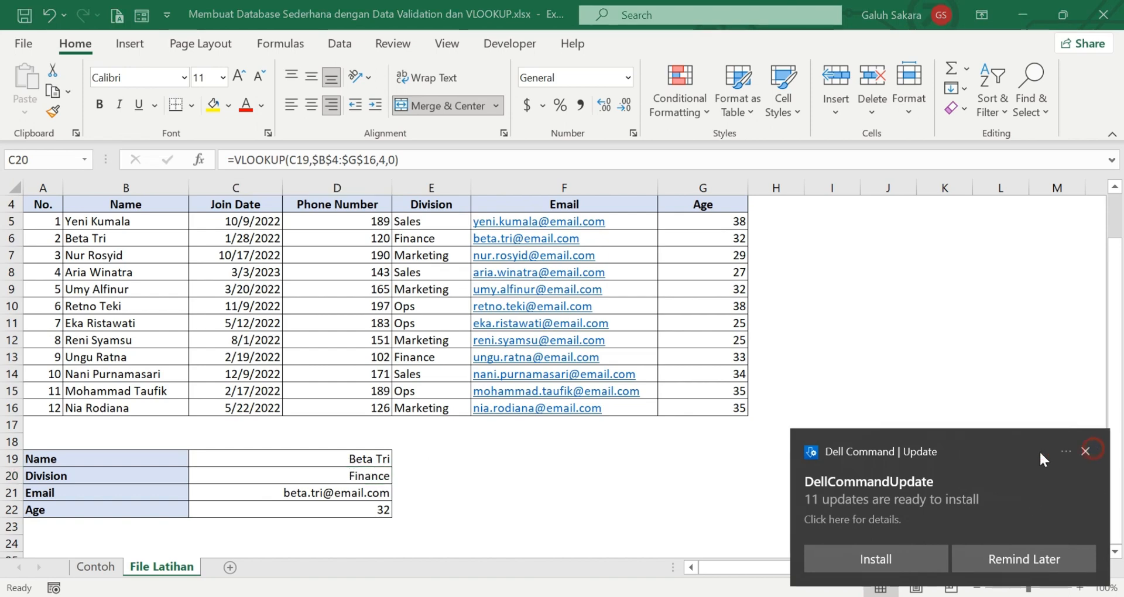
Test the lookup with a misspelled version of employee no. 2's name in cell C19, adding an extra "e" at the end.
click(366, 461)
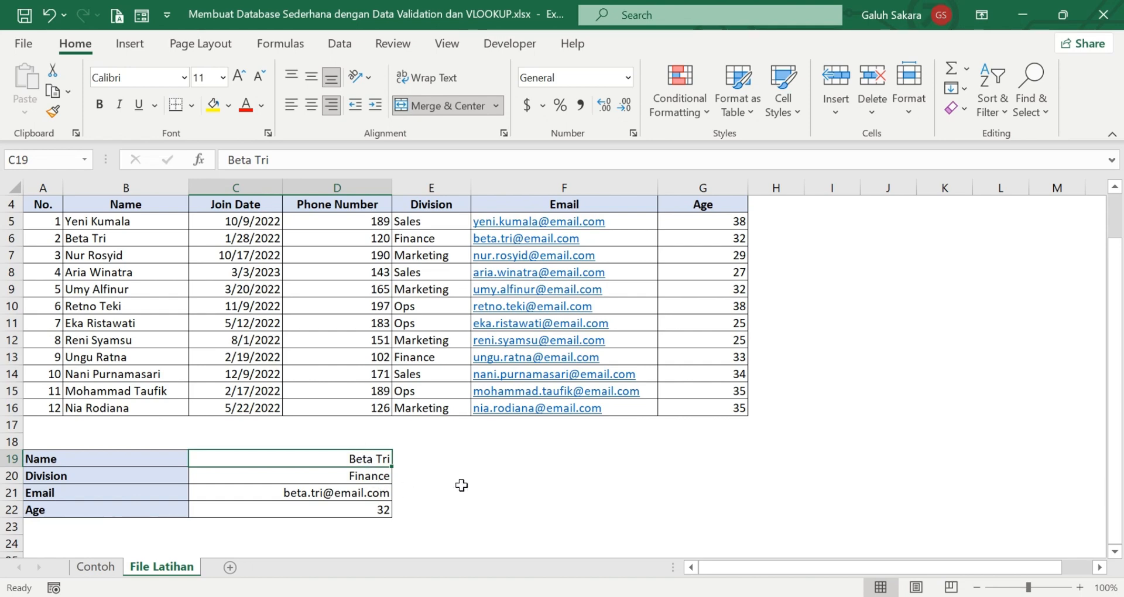
text(B)
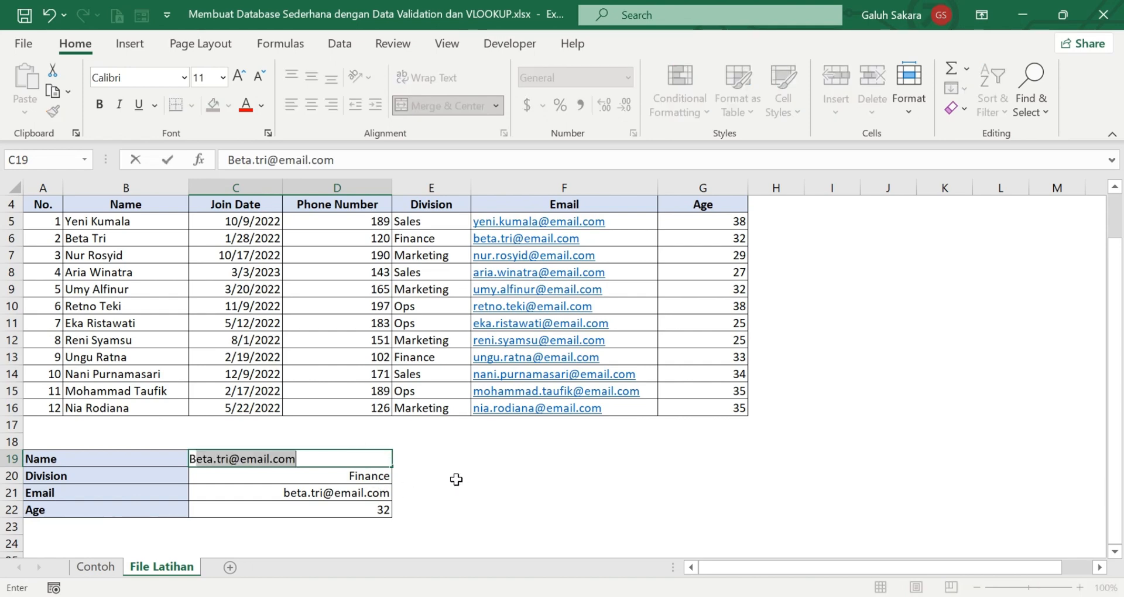
text(eta Trie)
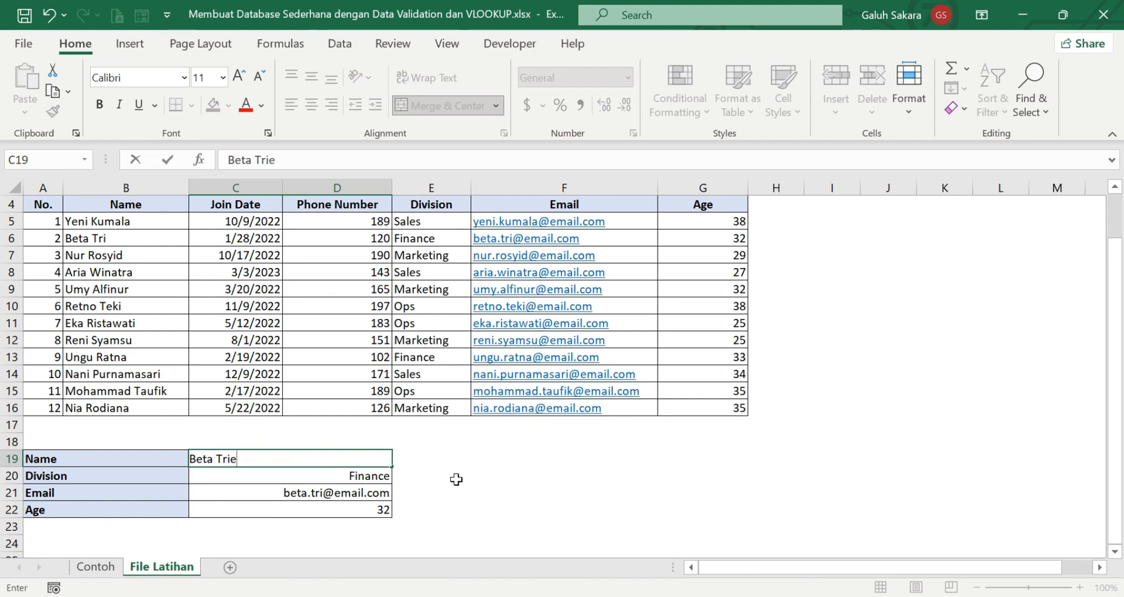
key(Return)
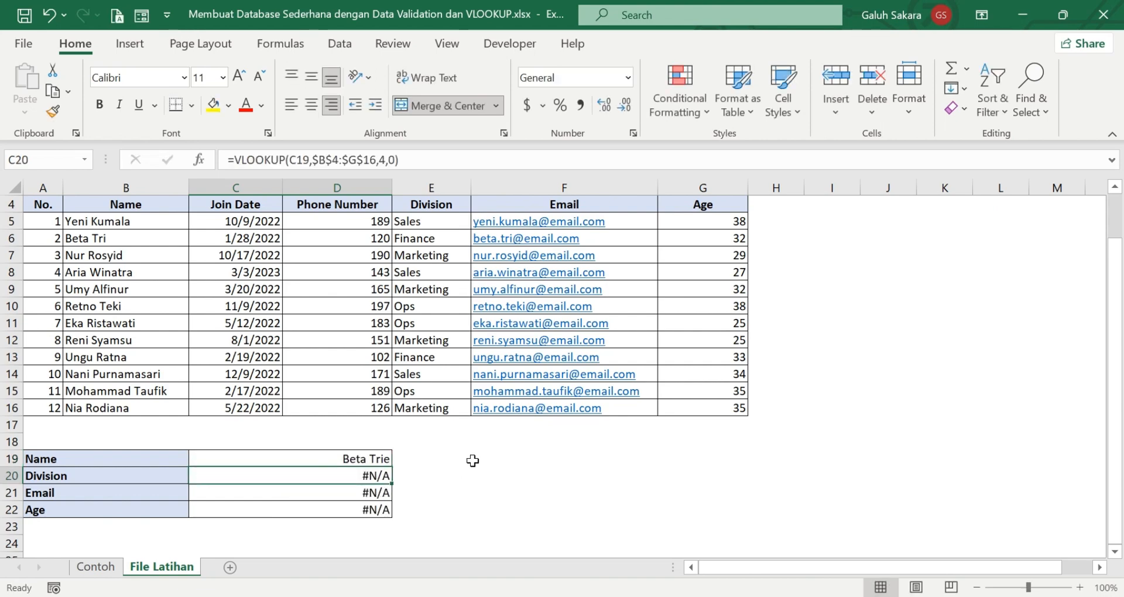
click(440, 457)
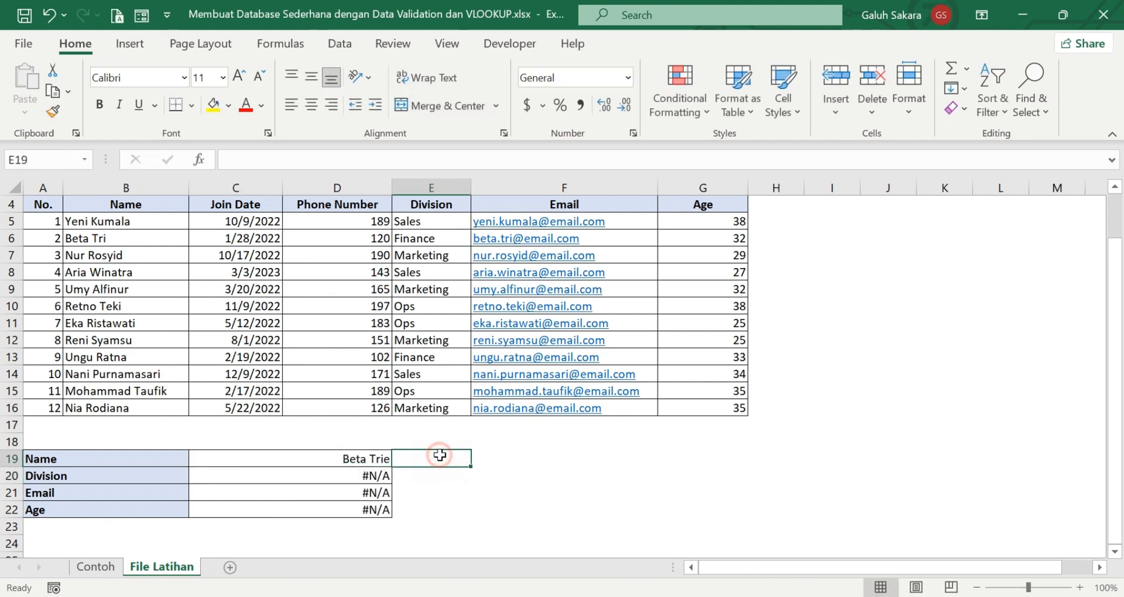
Enter the correctly spelled full name of employee no. 2 in the Name cell C19 and select that cell again.
click(375, 452)
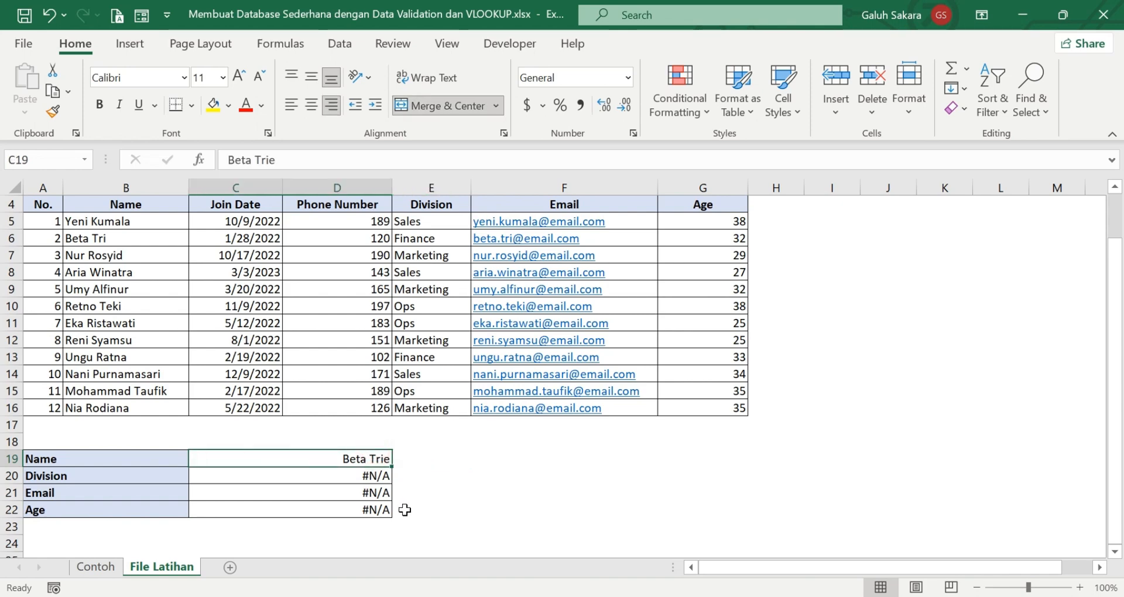
text(Beta)
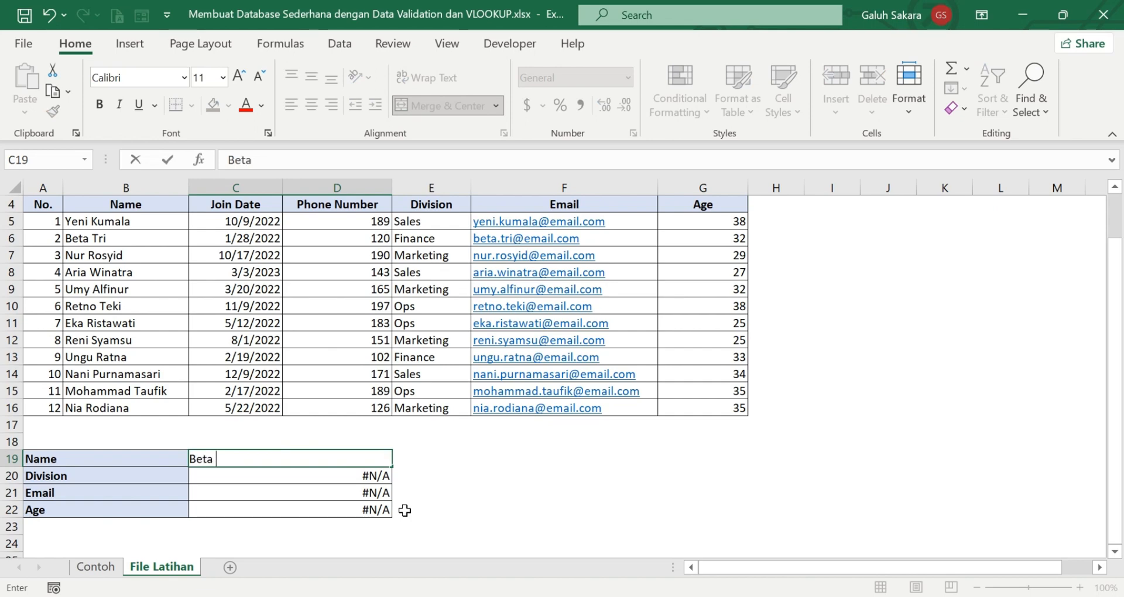
key(Return)
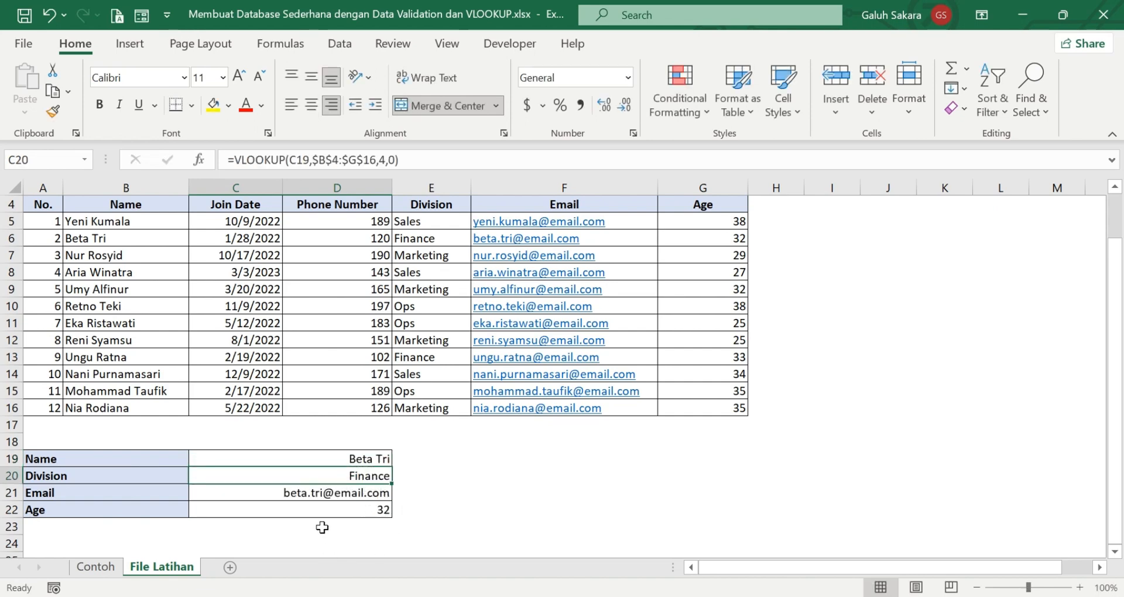
click(357, 453)
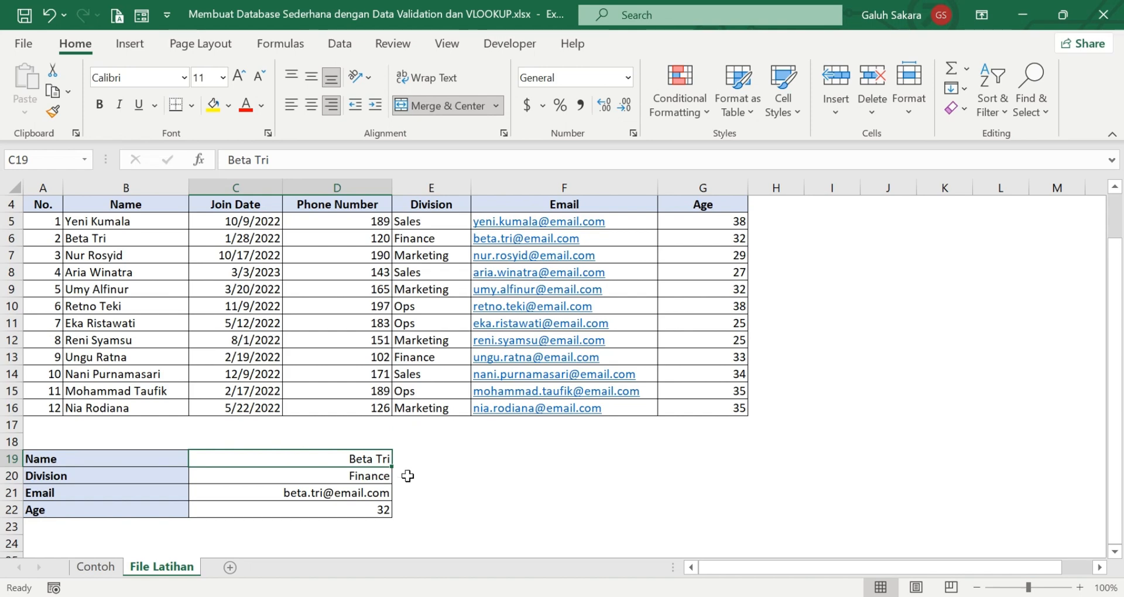
Clear the employee name from the Name cell C19 and select that cell again.
key(BackSpace)
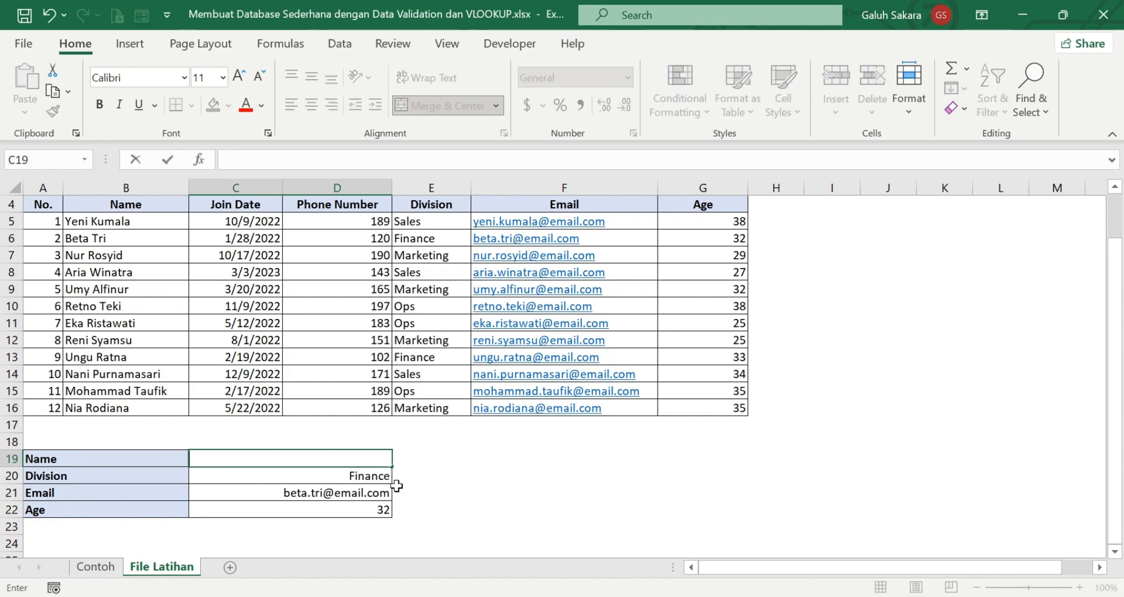
key(Return)
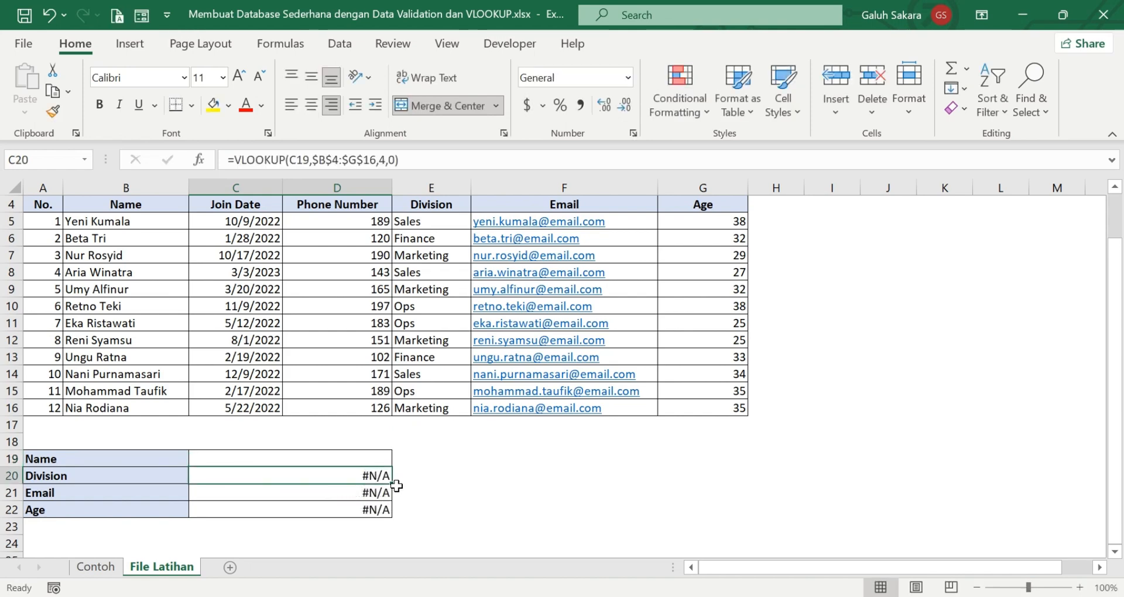
click(358, 458)
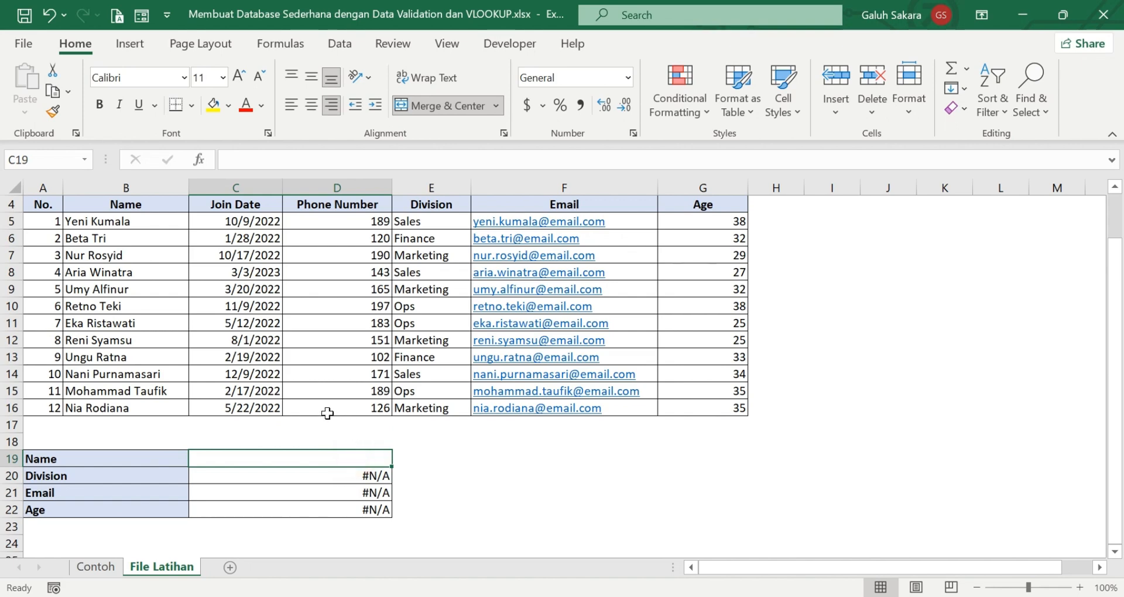
Open Data Validation for the Name cell C19 and set the allowed criteria to List.
click(339, 43)
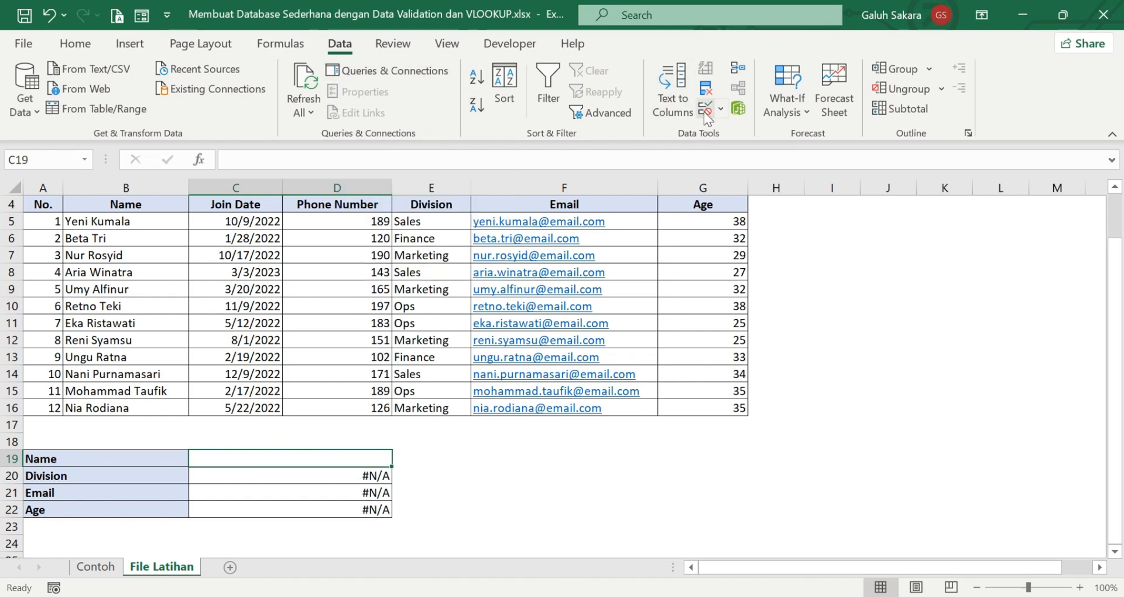
click(720, 110)
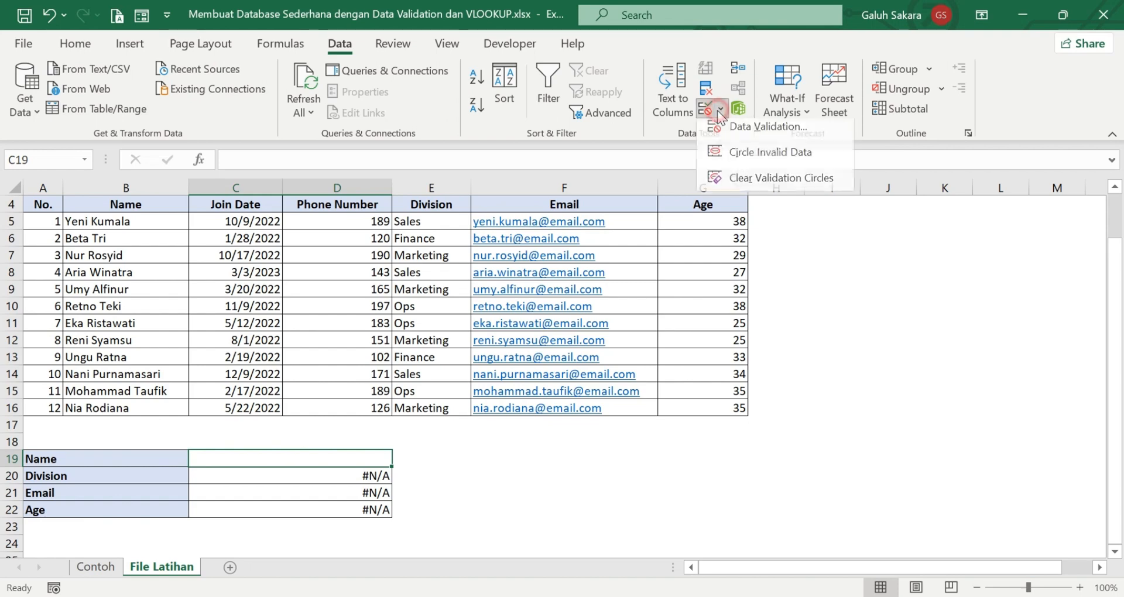
click(736, 129)
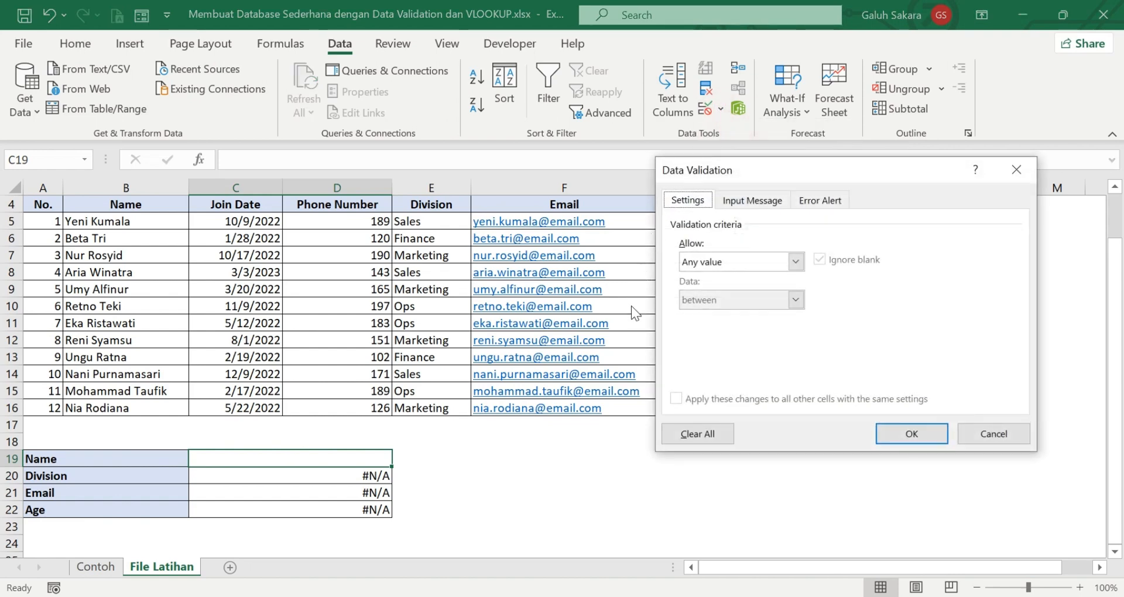
click(796, 262)
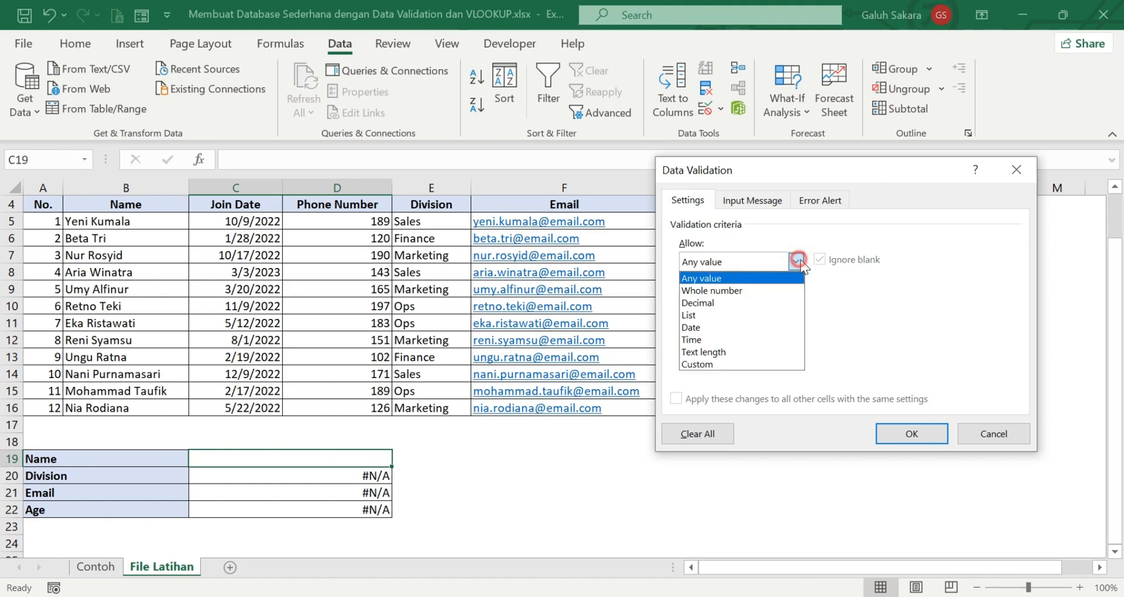
click(758, 316)
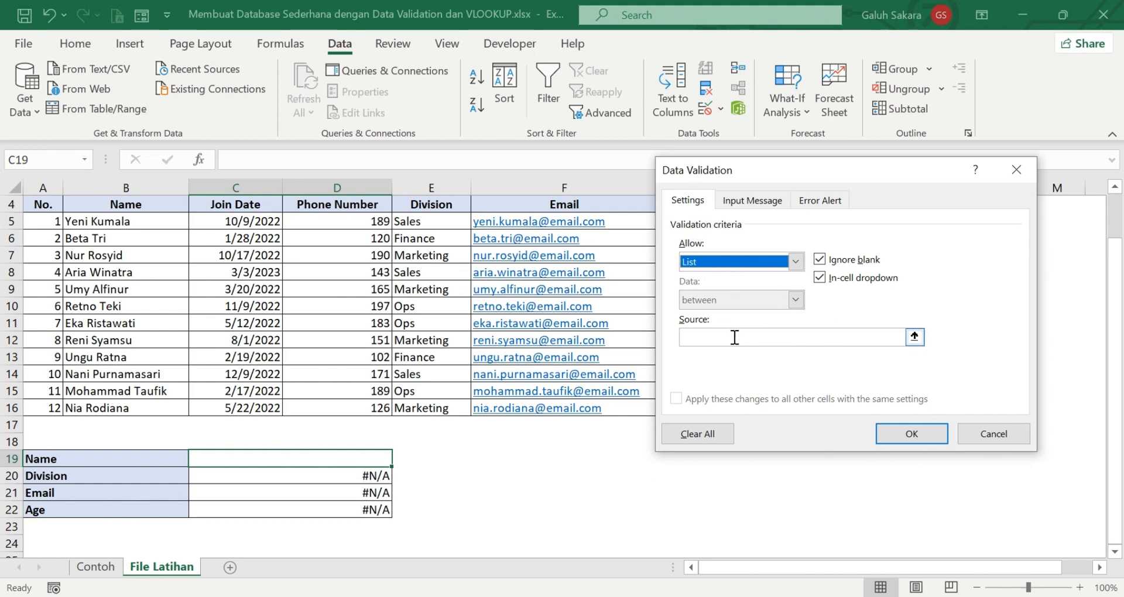
Set the validation list source to the employee names in the table, =$B$5:$B$16.
click(803, 338)
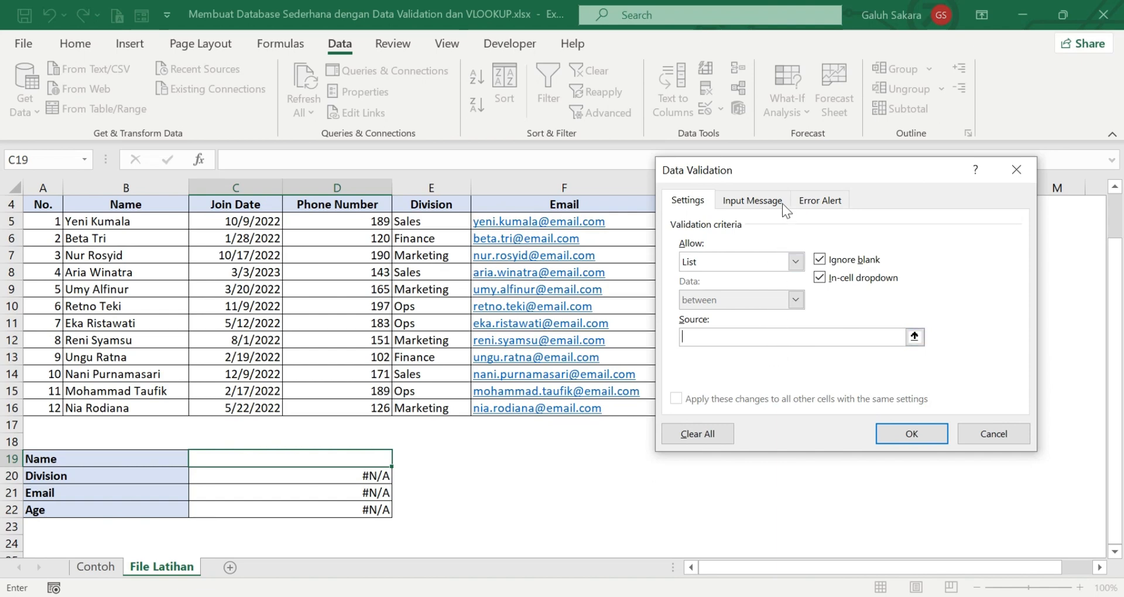
drag(807, 175, 803, 273)
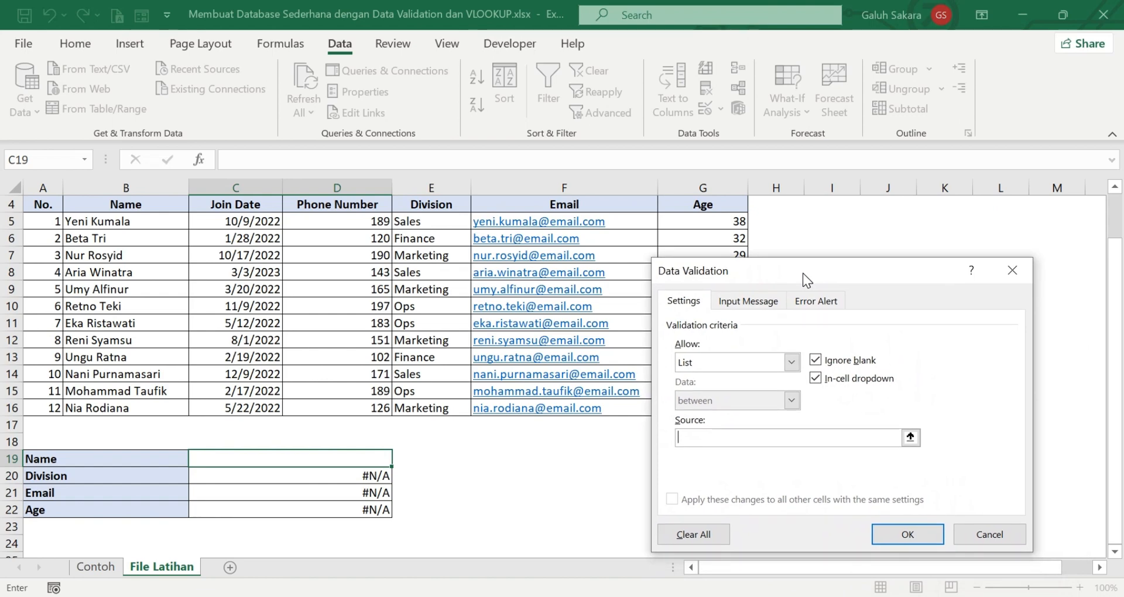
click(911, 435)
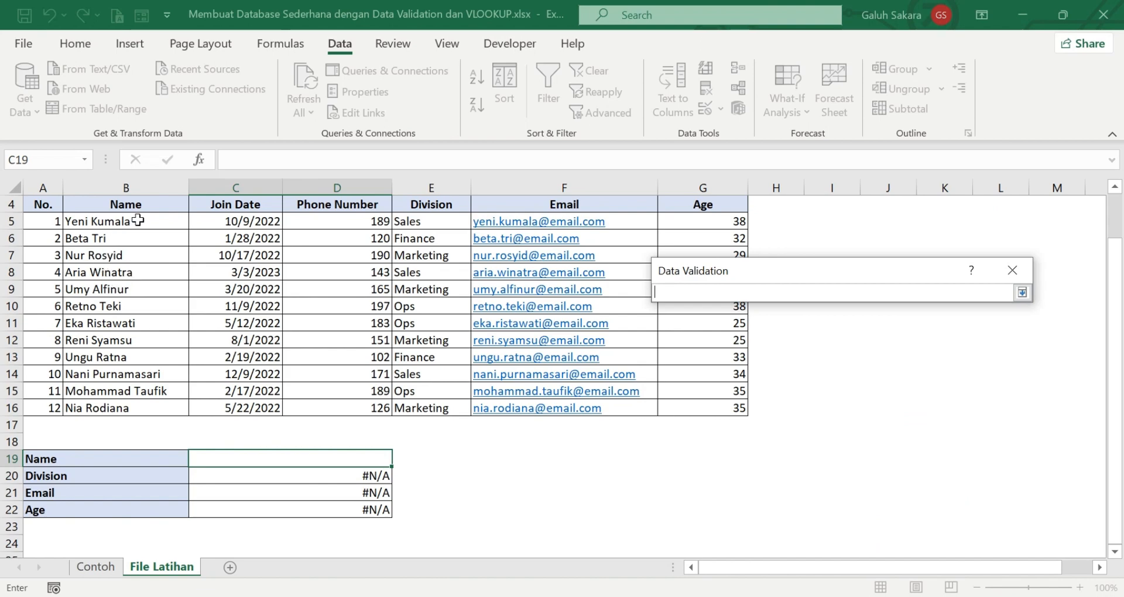
drag(137, 221, 125, 407)
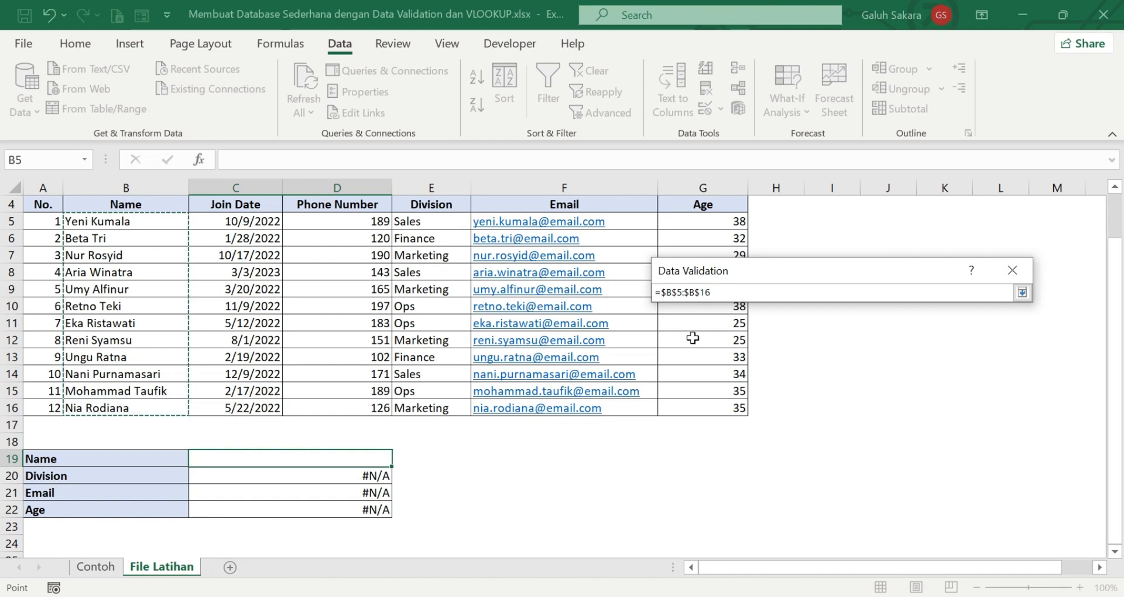
key(Return)
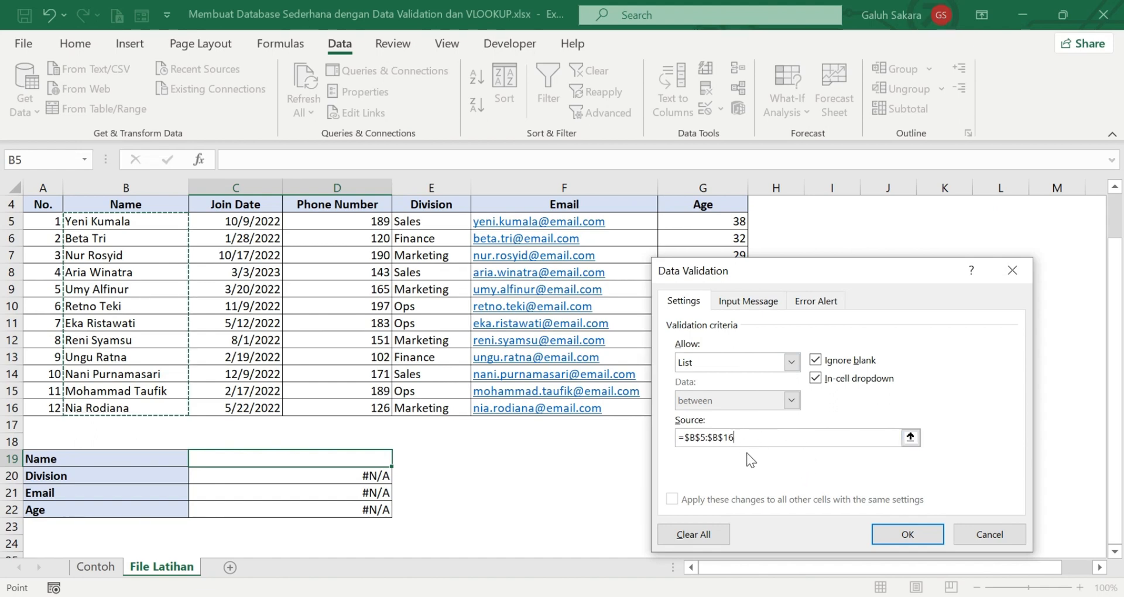
Give the validation's Stop error alert the title "Error" and the message "Can Not Find", and apply the validation to C19.
click(756, 301)
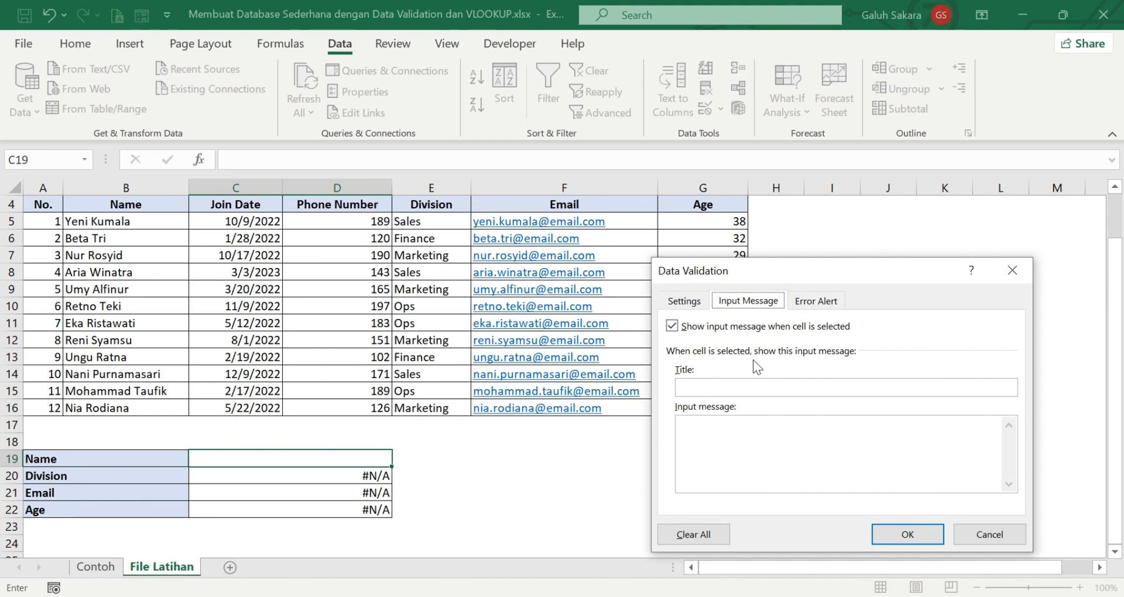
click(818, 304)
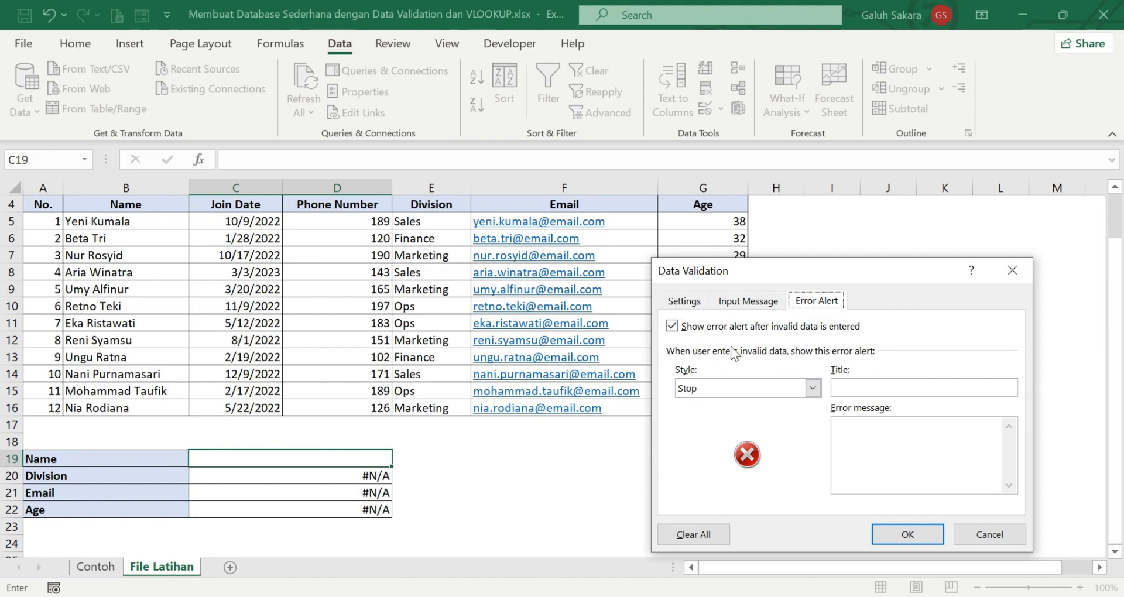
click(860, 386)
text(Error)
click(854, 427)
text(Canno)
text(ot)
key(BackSpace)
key(BackSpace)
text(ot Find)
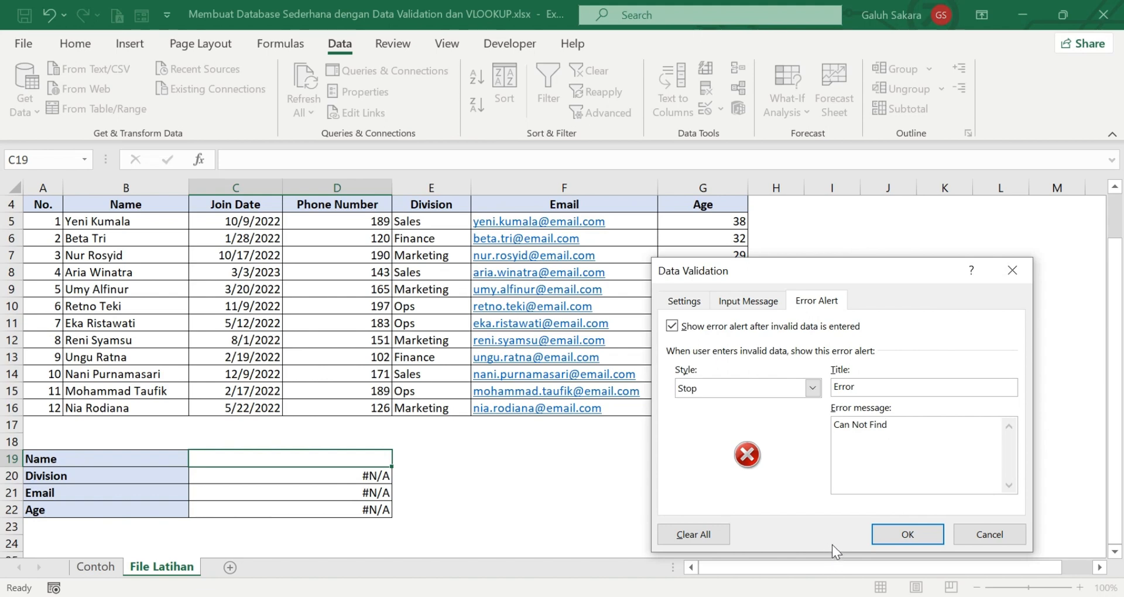
click(900, 536)
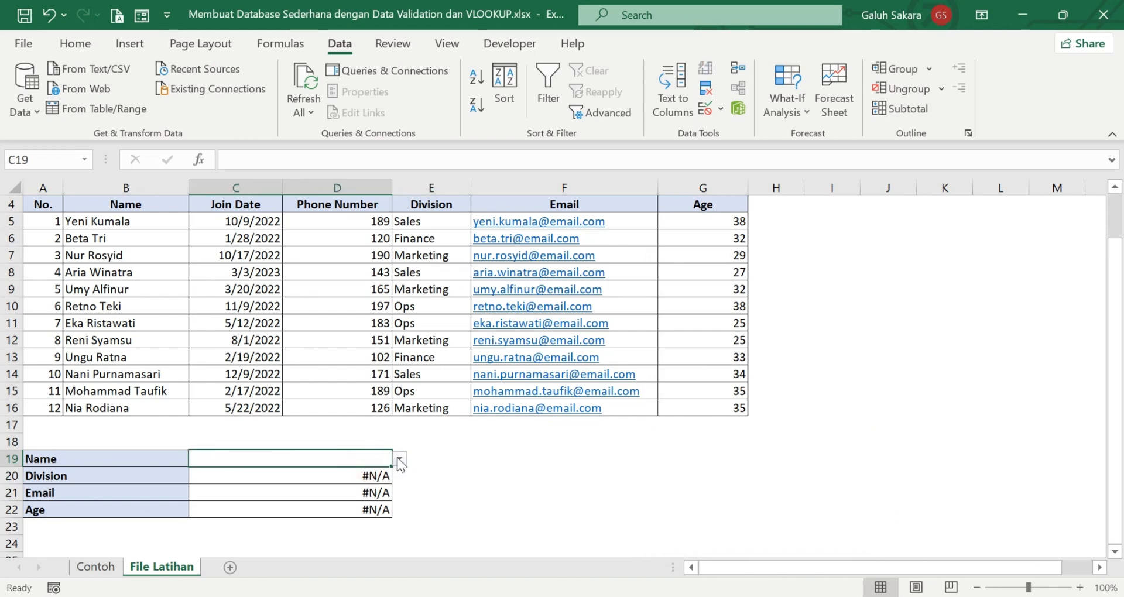
Try out the name list in cell C19 by choosing employee no. 1, no. 2 and finally no. 4.
click(399, 458)
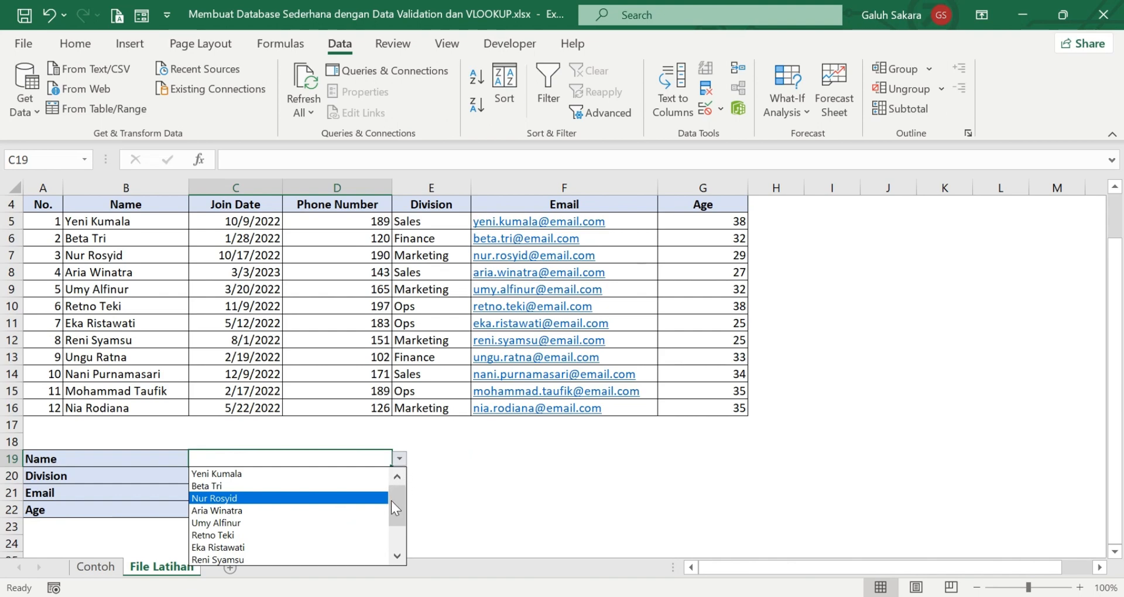
mouse_move(392, 500)
mouse_down()
mouse_move(391, 538)
mouse_move(403, 495)
mouse_up()
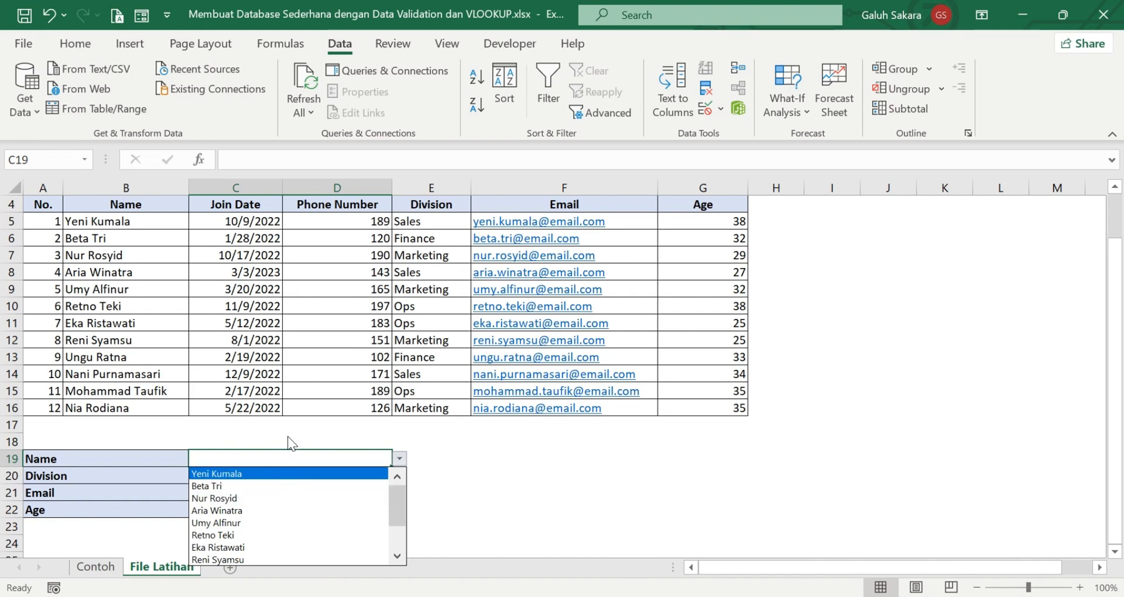
click(273, 473)
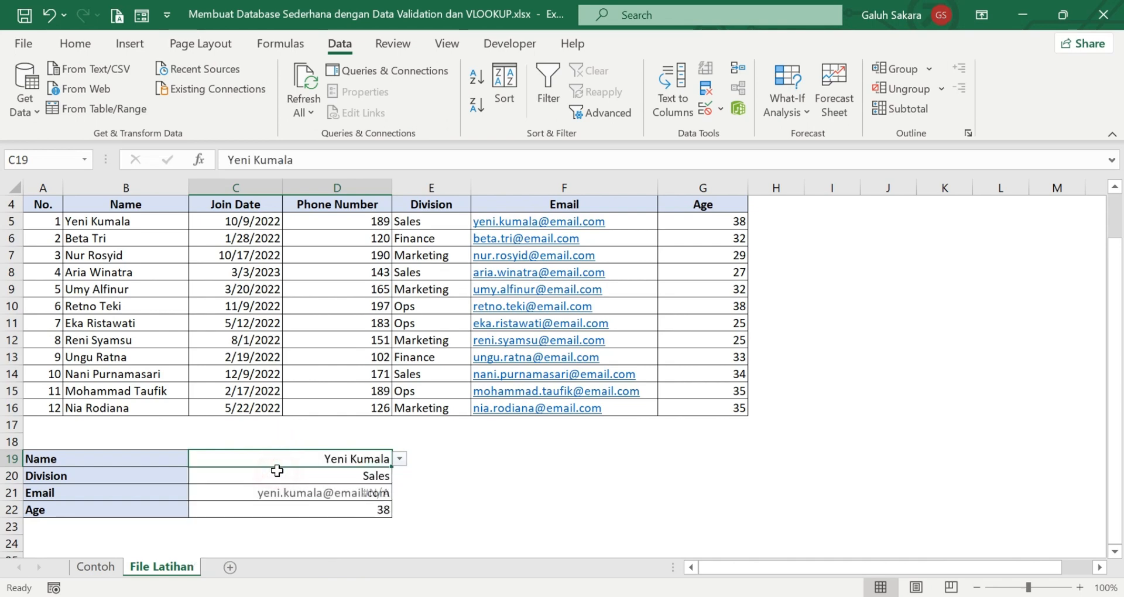
click(401, 458)
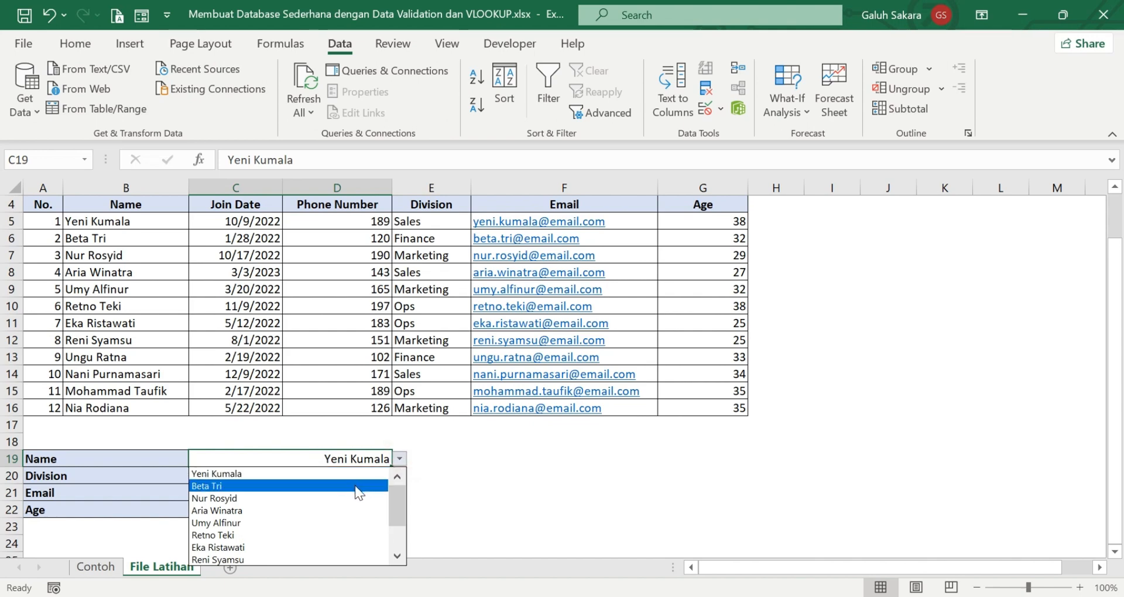
click(356, 487)
click(400, 459)
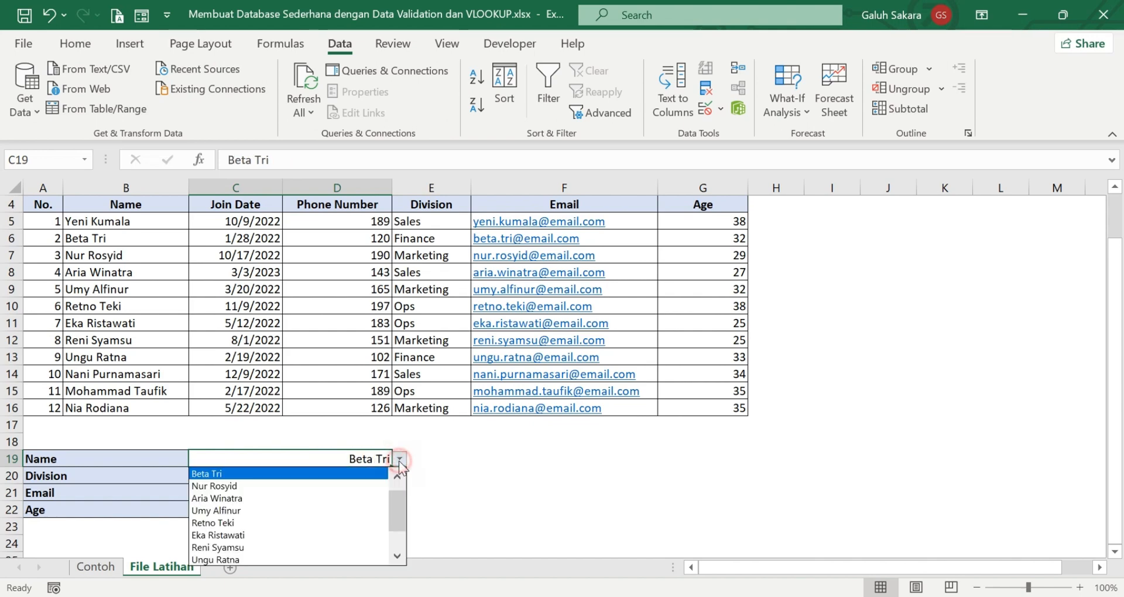
click(361, 499)
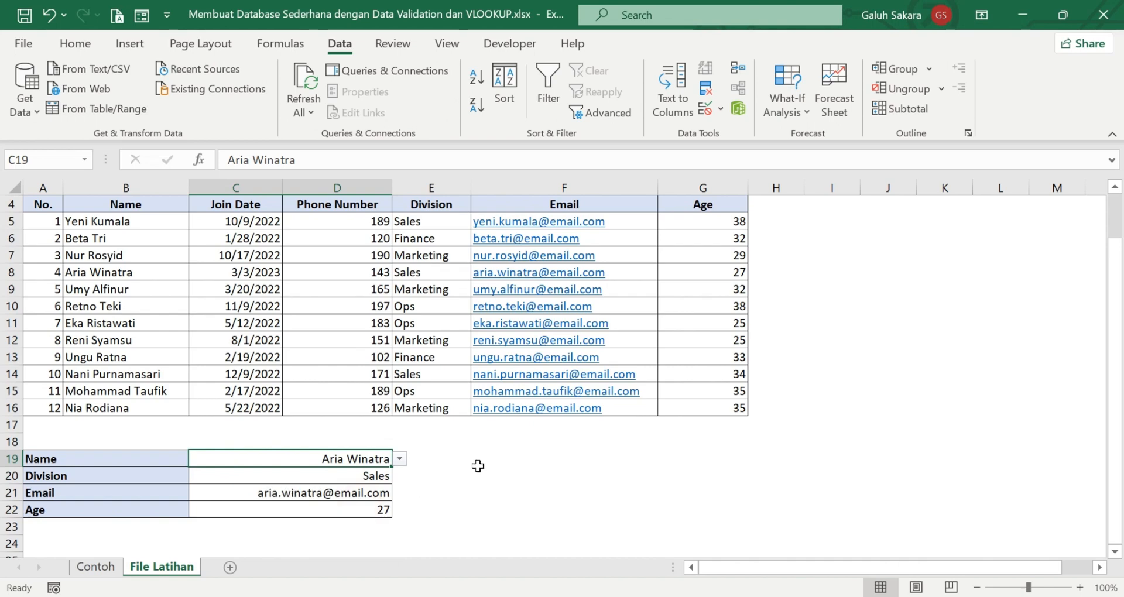
scroll(477, 467, up, 1)
scroll(481, 475, down, 1)
scroll(480, 471, up, 1)
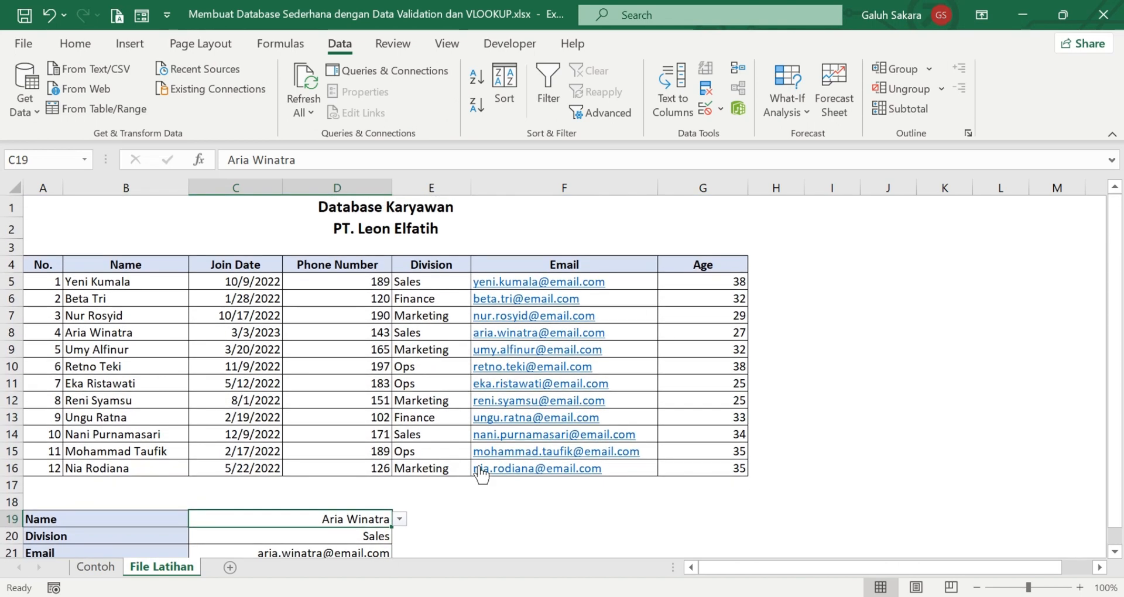
scroll(478, 469, down, 1)
scroll(478, 465, down, 1)
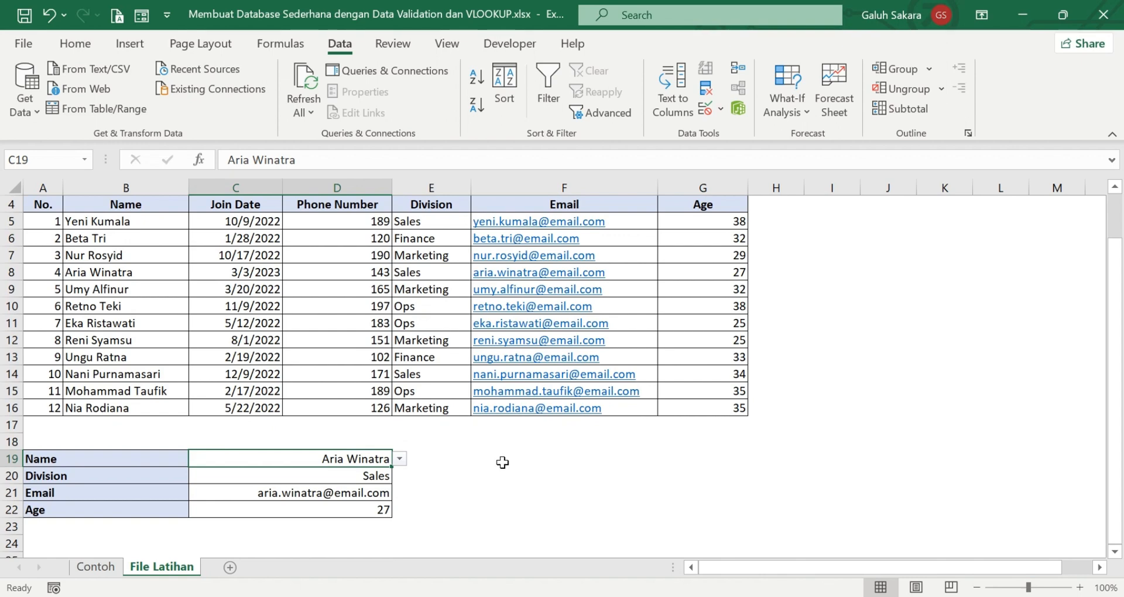
click(502, 461)
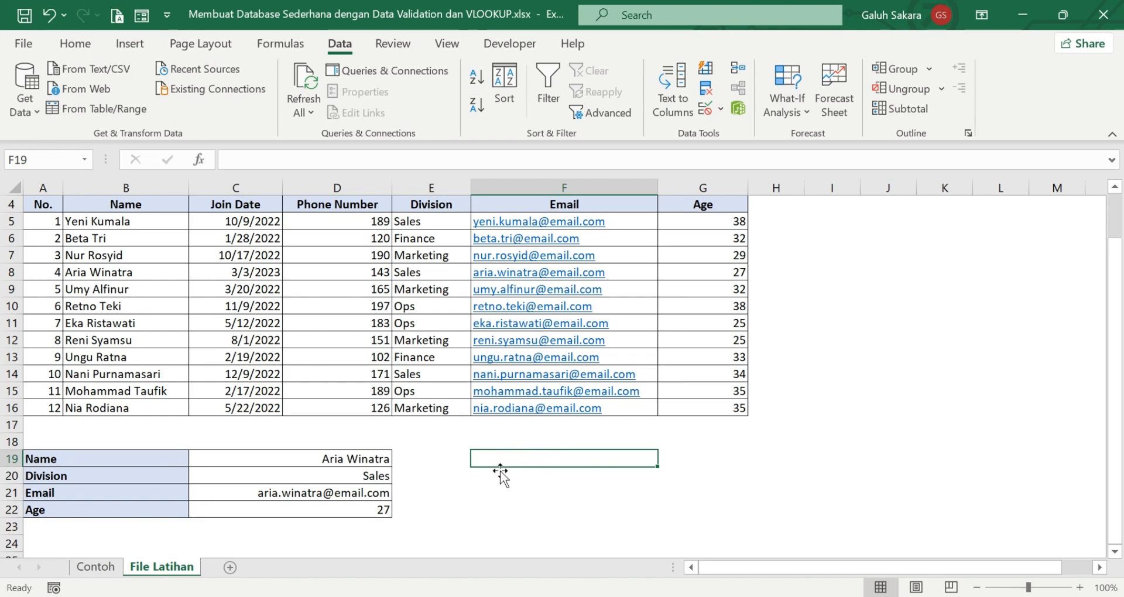
Test the validation by entering a first name missing from the employee list in cell C19, and dismiss the alert.
click(298, 463)
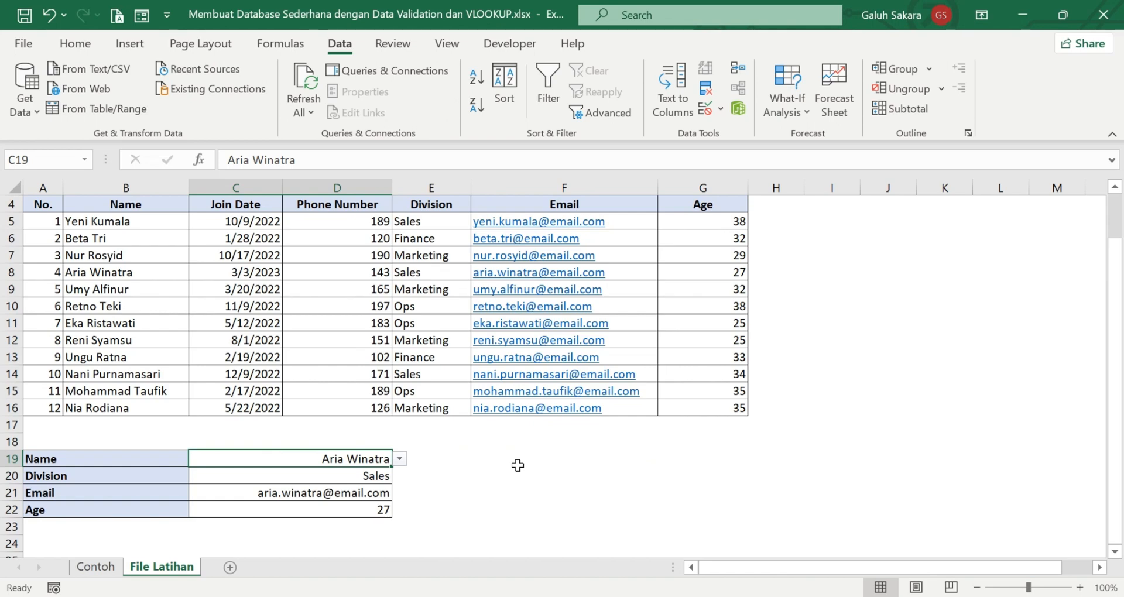
text(Leo)
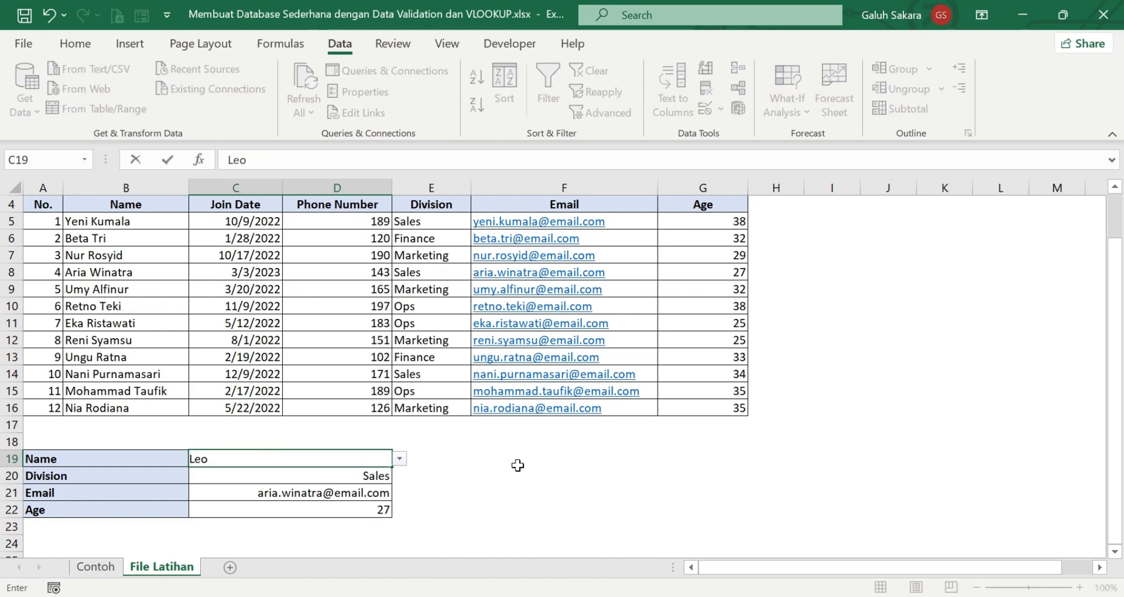
text(n)
key(Return)
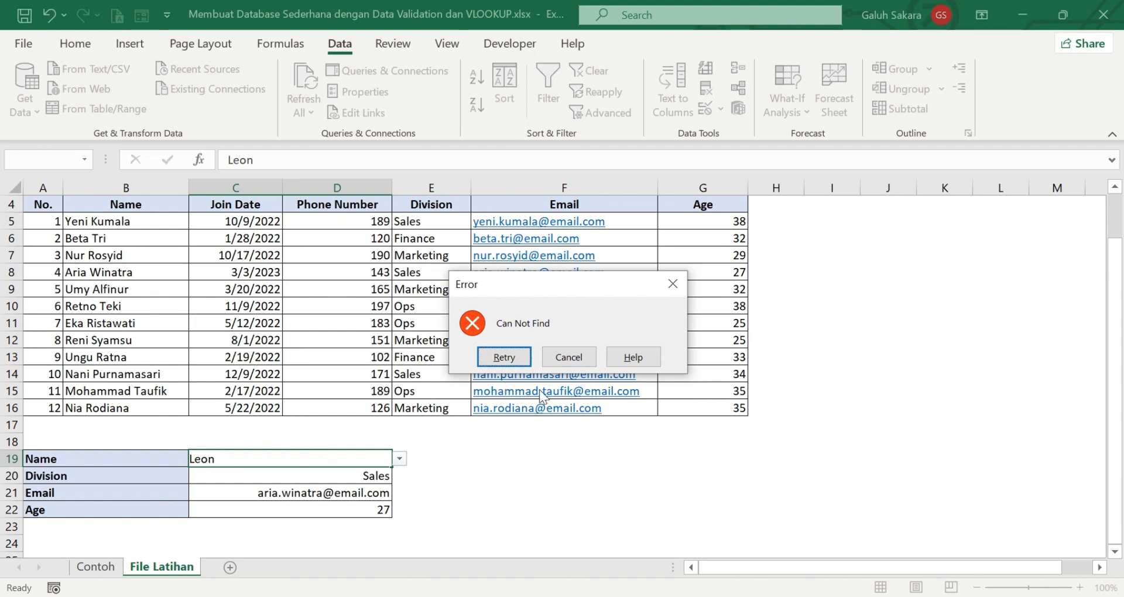
click(676, 285)
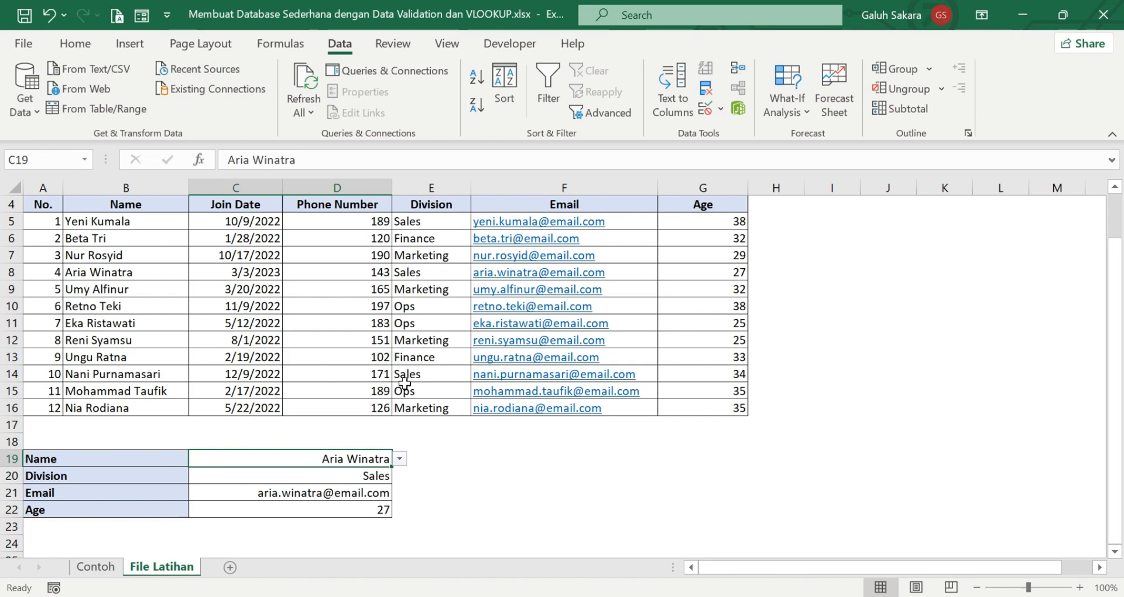
click(372, 596)
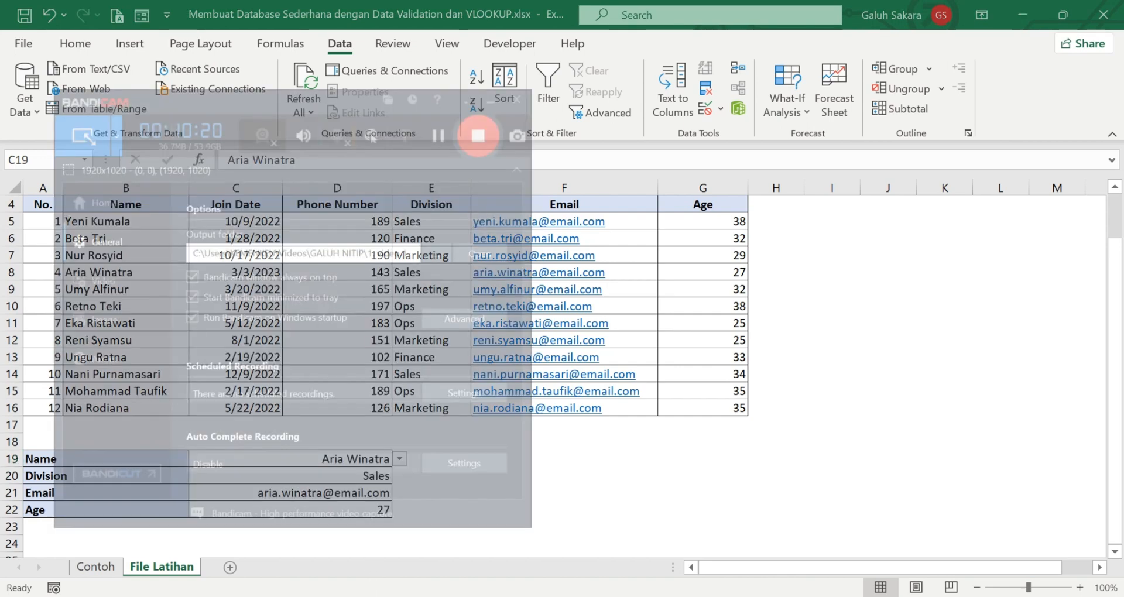
click(479, 55)
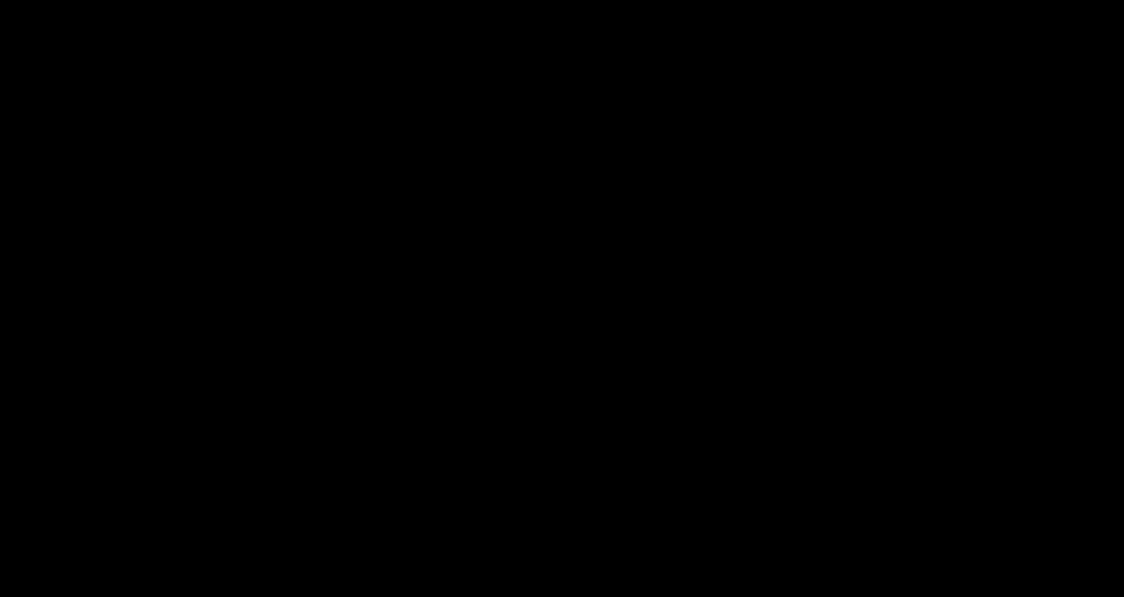